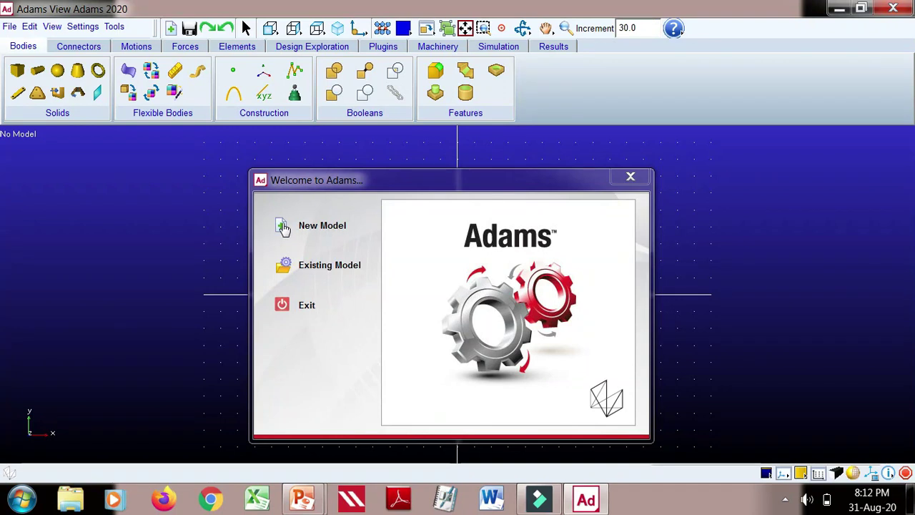
Create new model MODEL_1 and set the angle units to radians
left_click(321, 225)
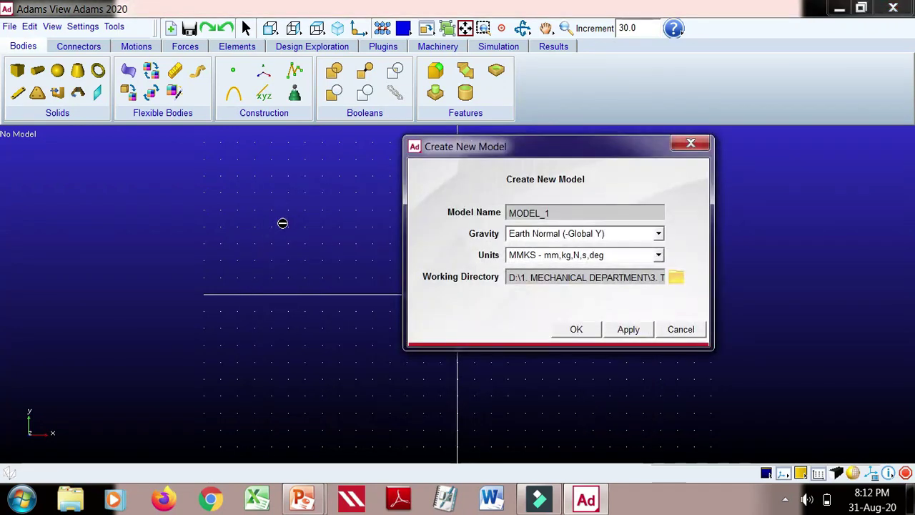
left_click(573, 329)
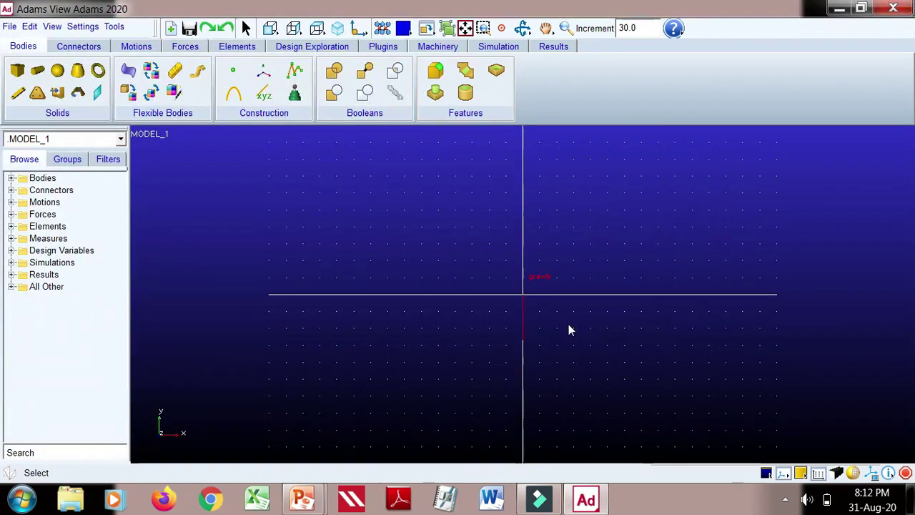
left_click(81, 28)
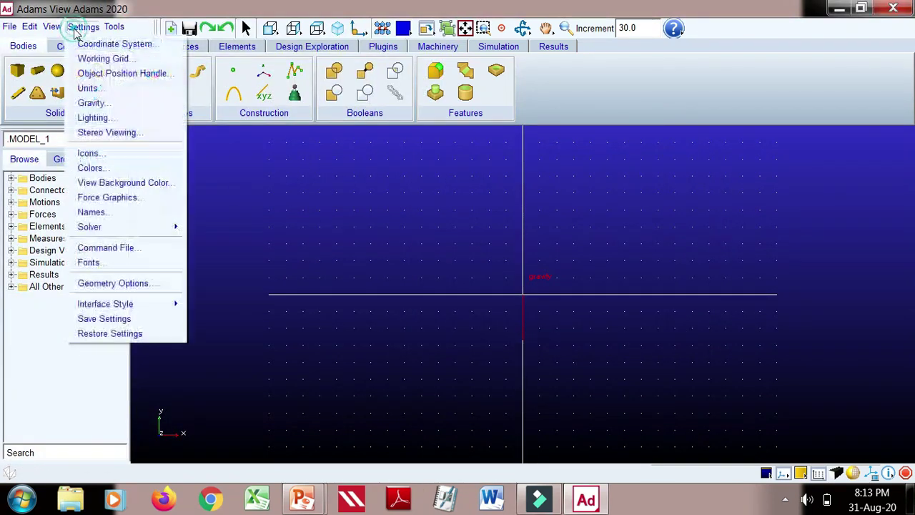
left_click(95, 92)
left_click(419, 151)
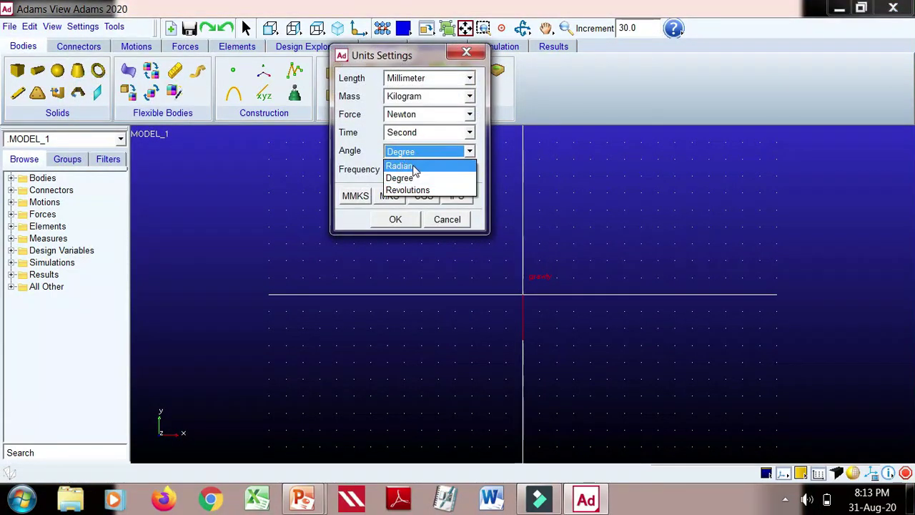
left_click(414, 166)
left_click(395, 219)
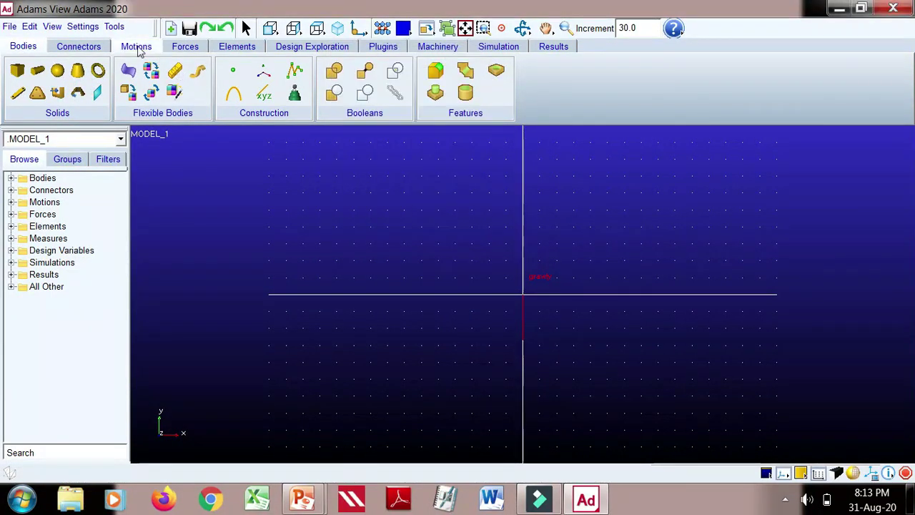
Apply the 750×500 mm working grid with 10 mm spacing
left_click(84, 28)
left_click(98, 58)
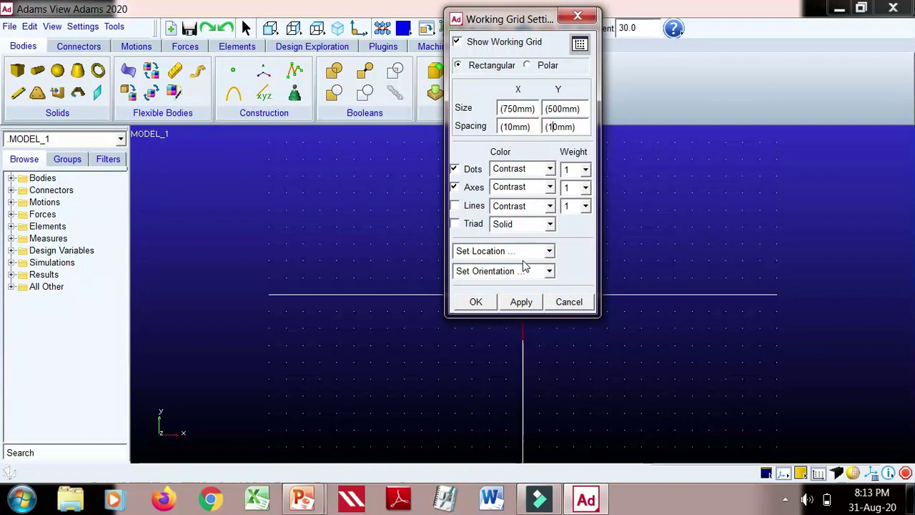
left_click(476, 303)
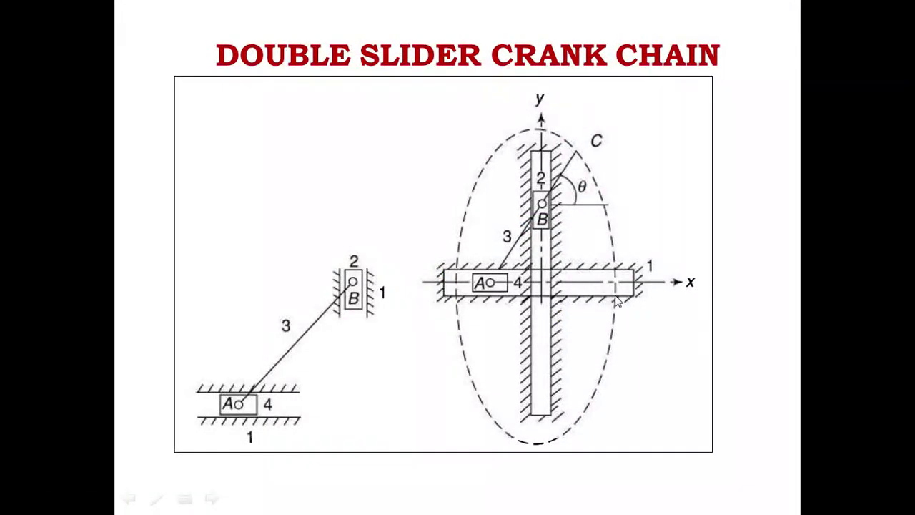
key("alt+Tab")
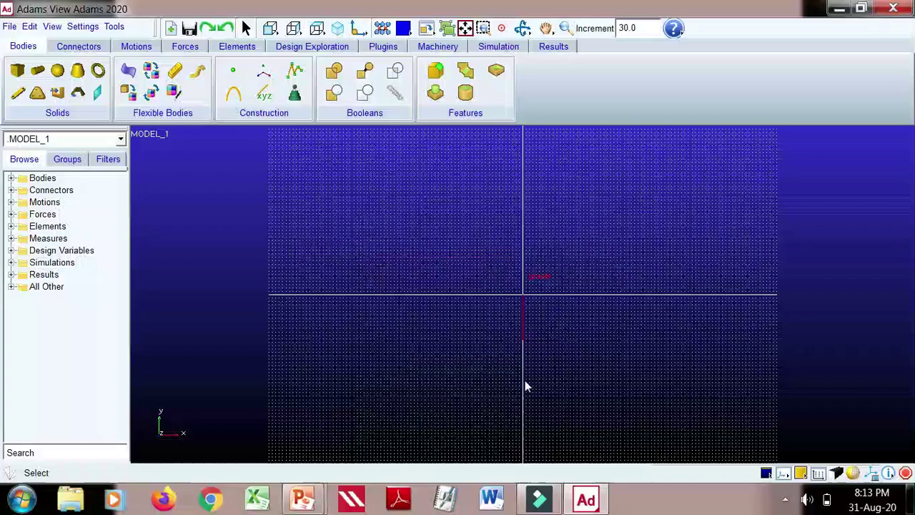
Draw a 4 cm wide, 2 cm deep link from -300,0,0 to 320,0,0
left_click(19, 95)
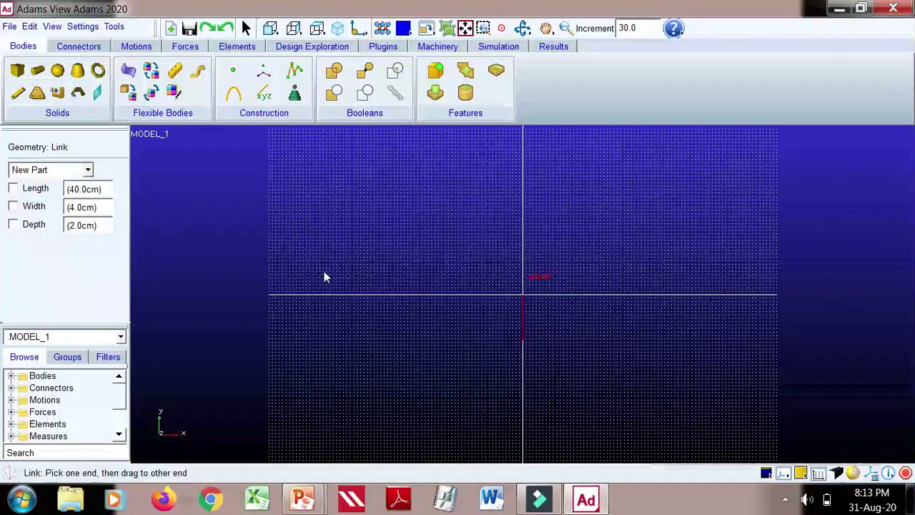
key("F4")
left_click_drag(758, 82, 811, 169)
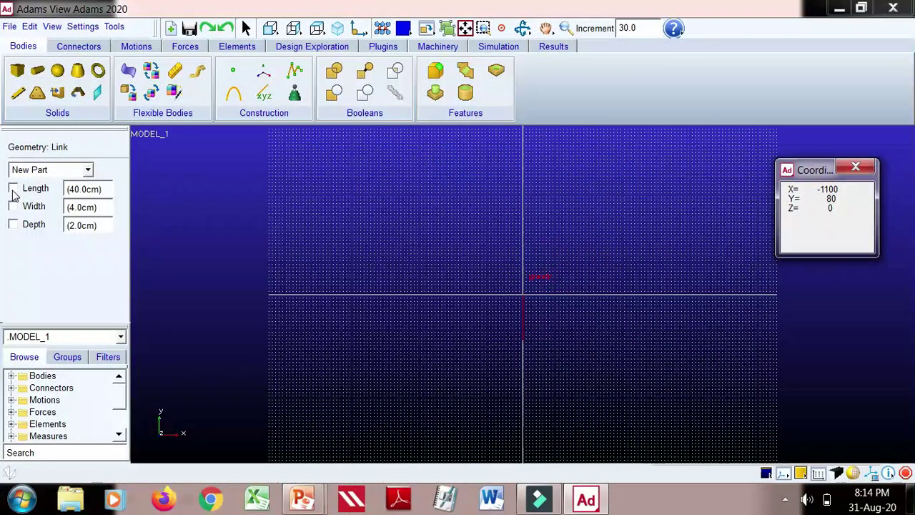
left_click(13, 207)
left_click(13, 223)
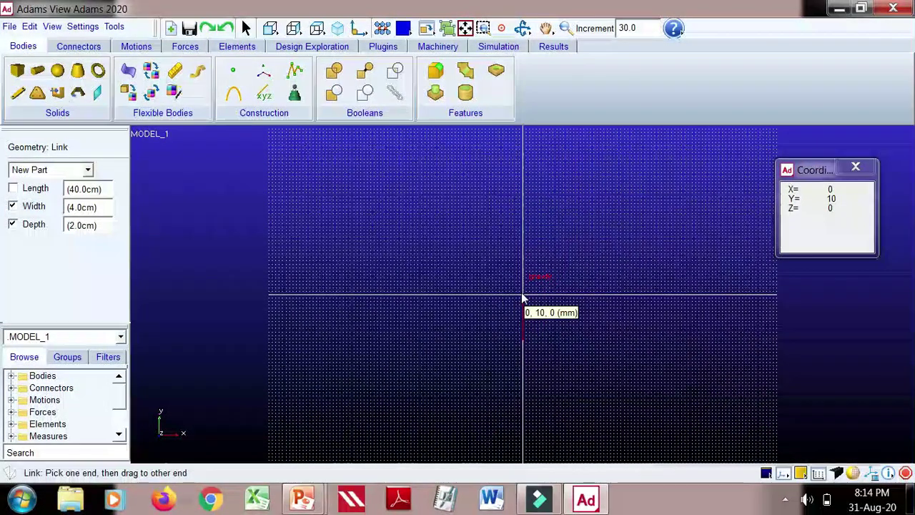
left_click(422, 295)
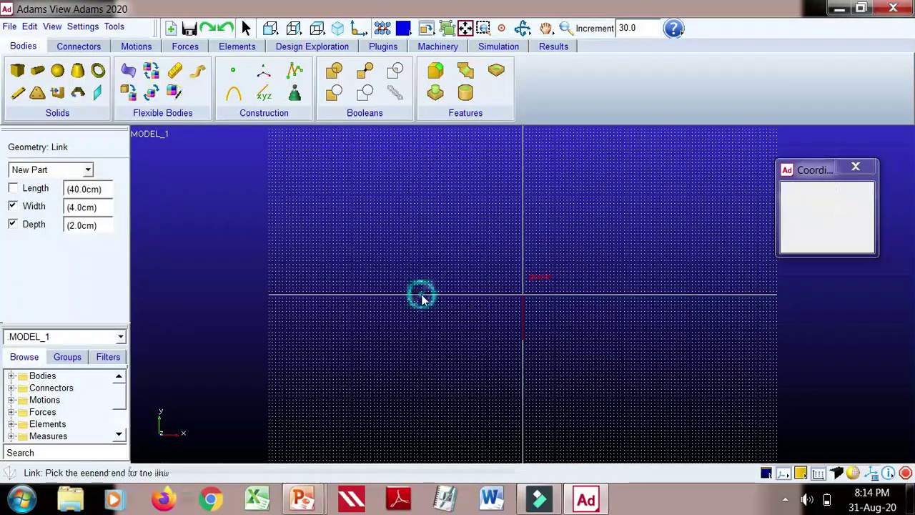
left_click(626, 298)
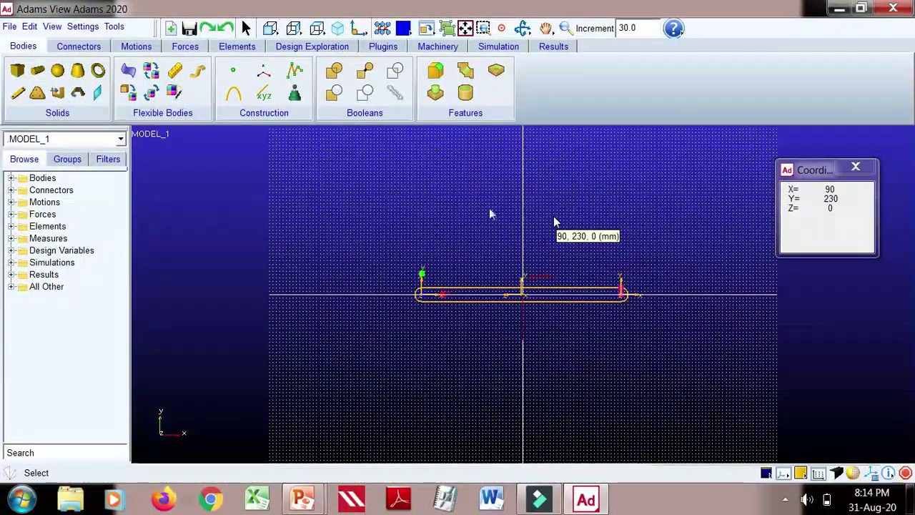
Rename PART_2 to LINK_1
left_click(11, 178)
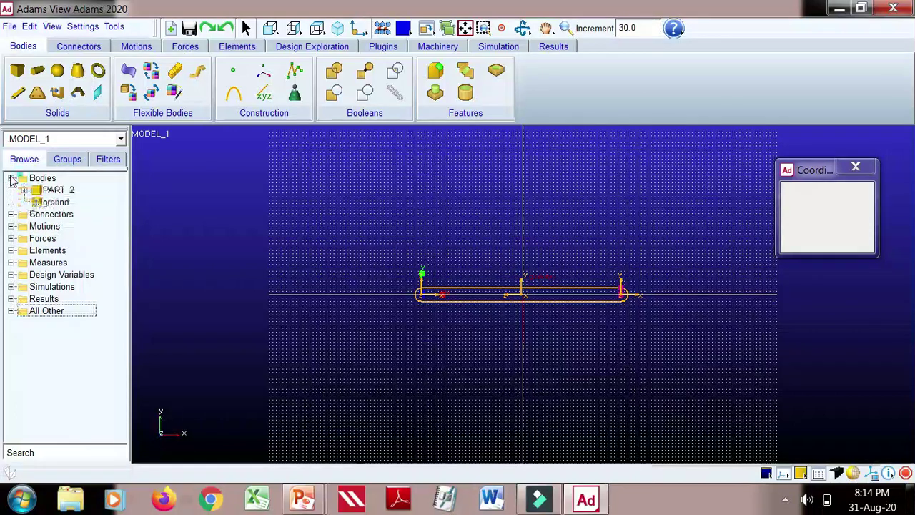
left_click(59, 193)
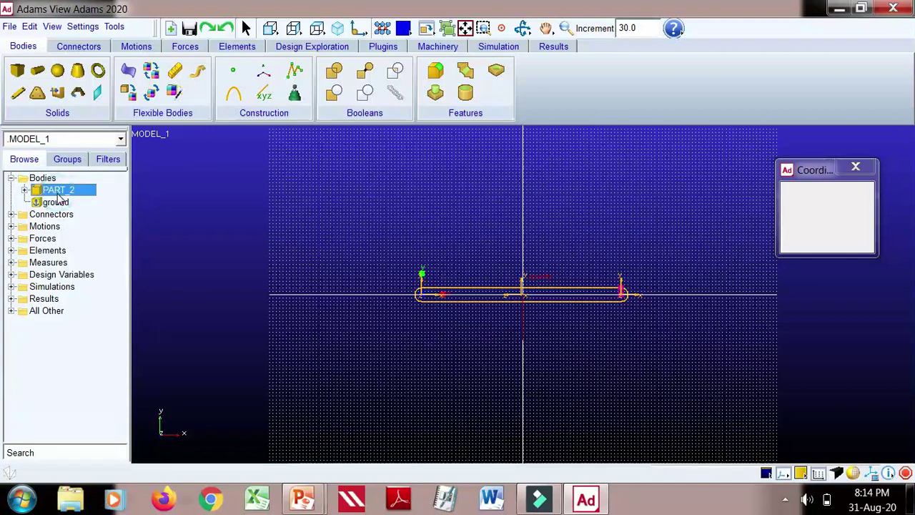
right_click(59, 198)
left_click(93, 322)
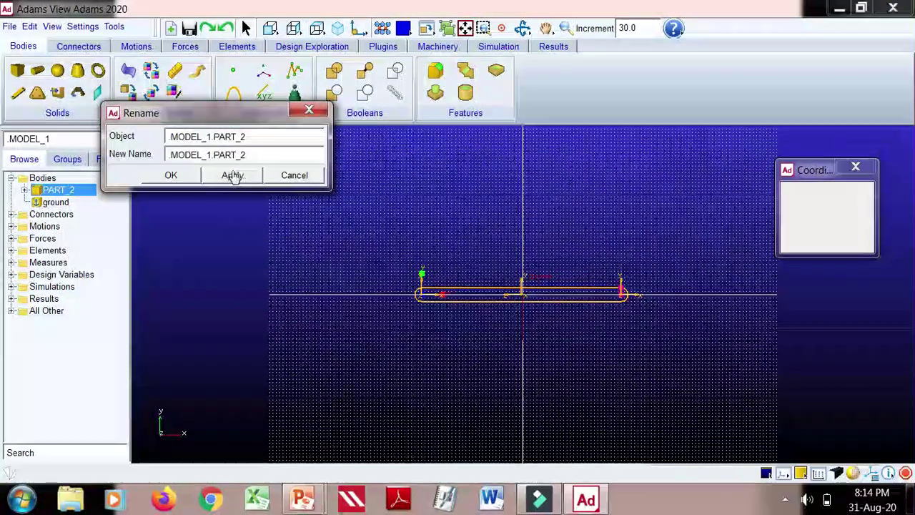
left_click_drag(211, 155, 247, 154)
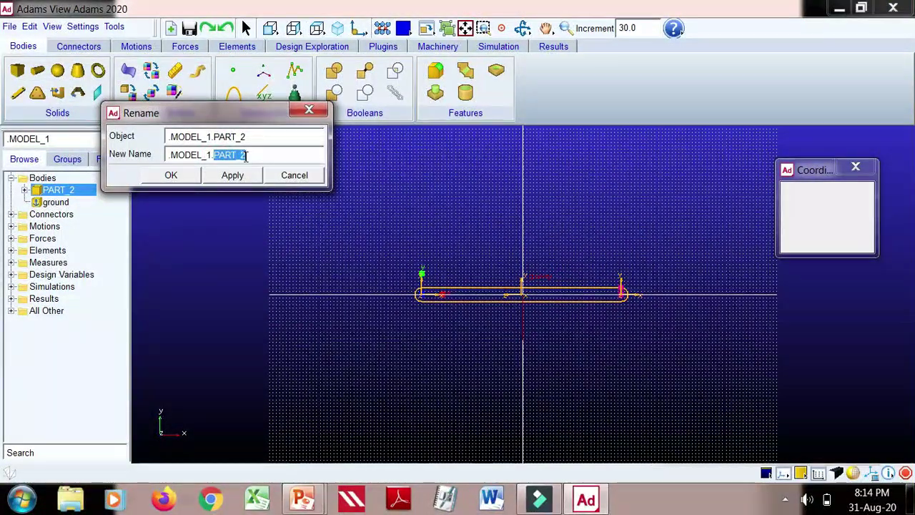
type("LINK")
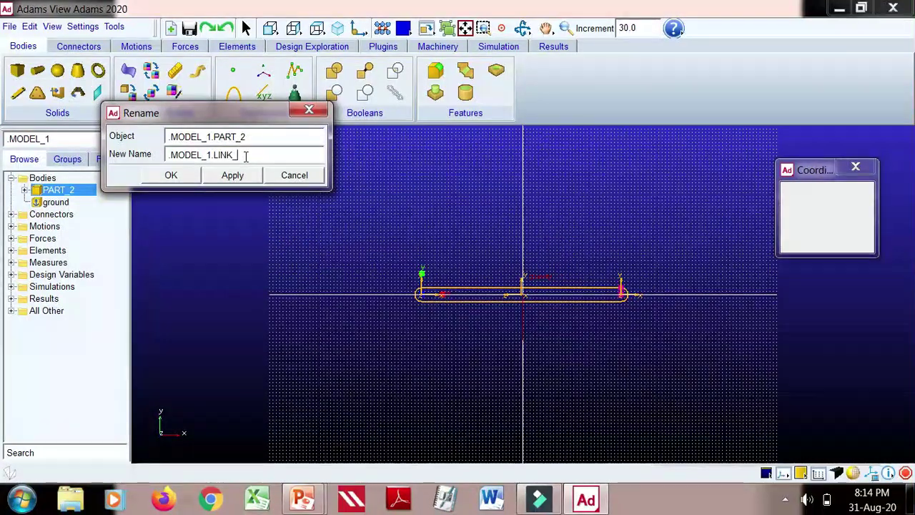
left_click(174, 175)
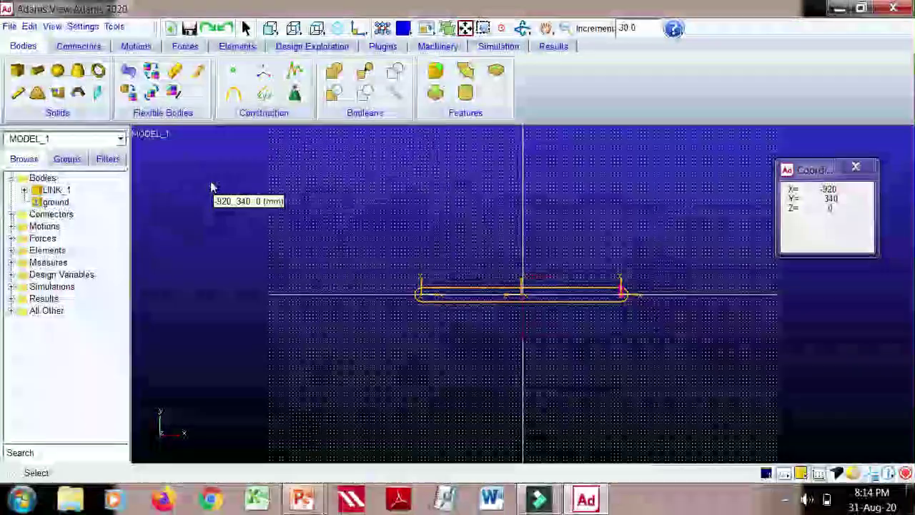
Draw a vertical link from 0,310,0 to 0,-310,0
left_click(19, 93)
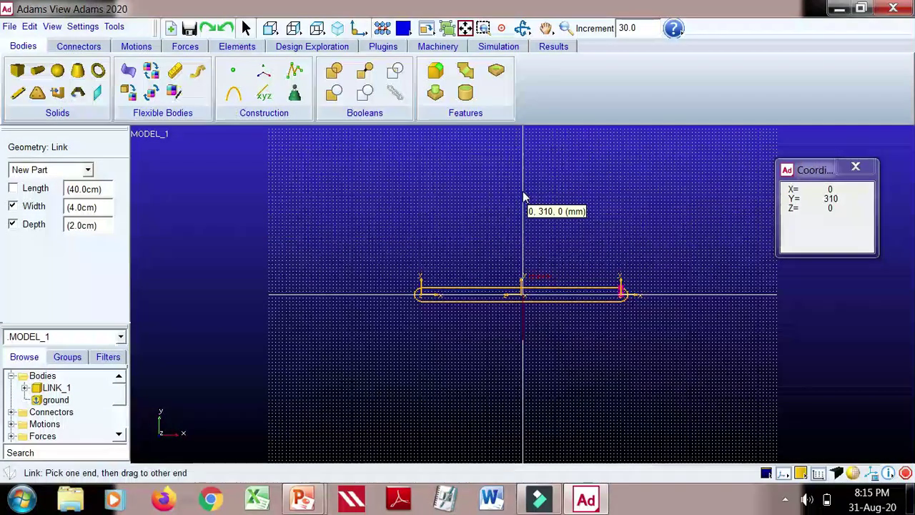
left_click(523, 197)
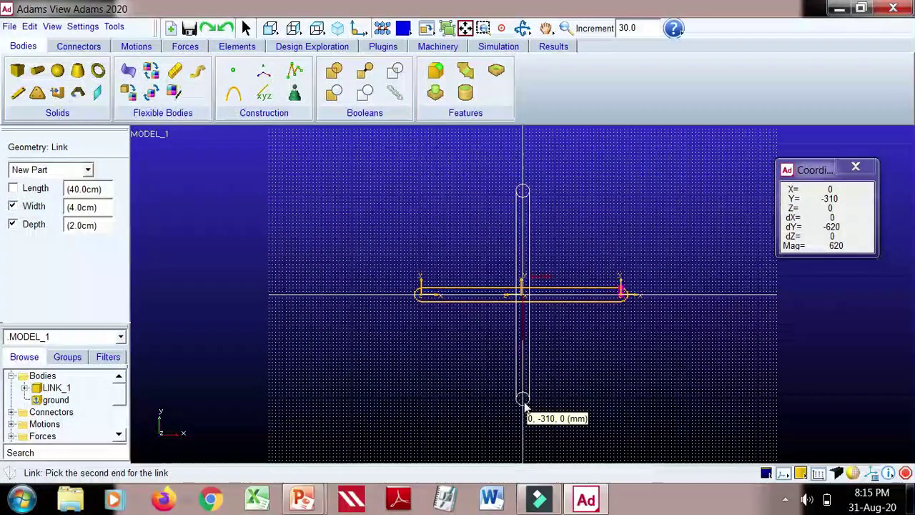
left_click(525, 408)
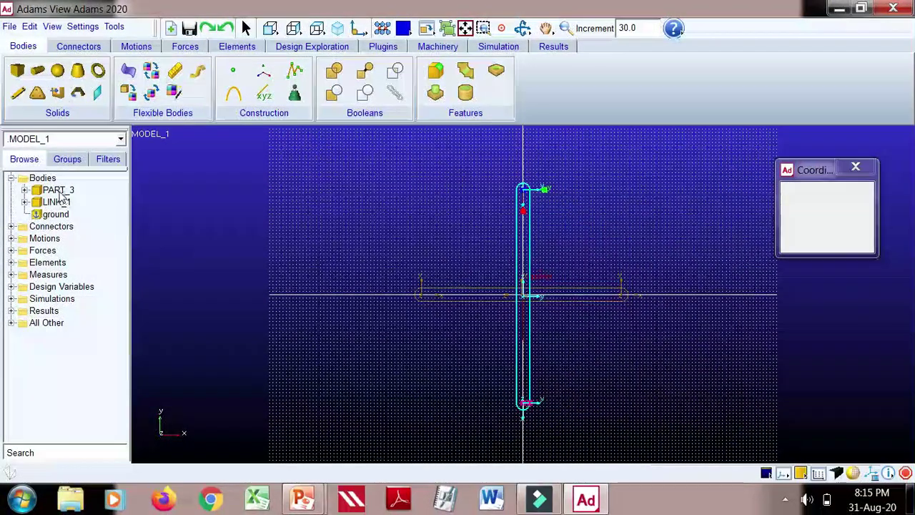
Rename PART_3 to LINK_1_1 and show its markers
left_click(25, 189)
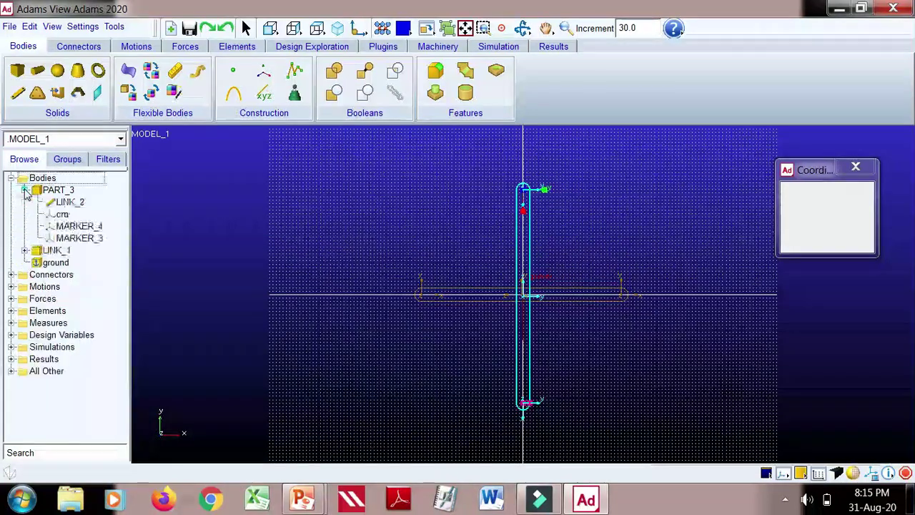
right_click(59, 190)
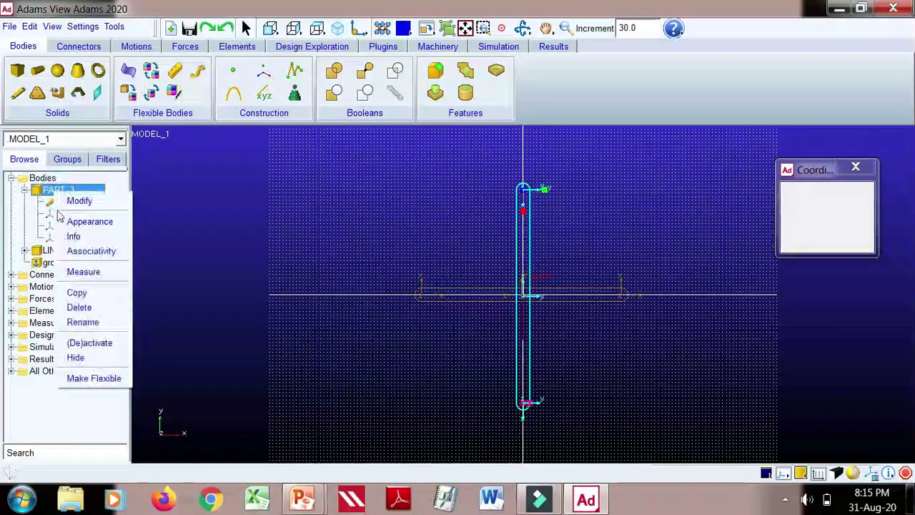
left_click(85, 322)
left_click_drag(252, 155, 218, 158)
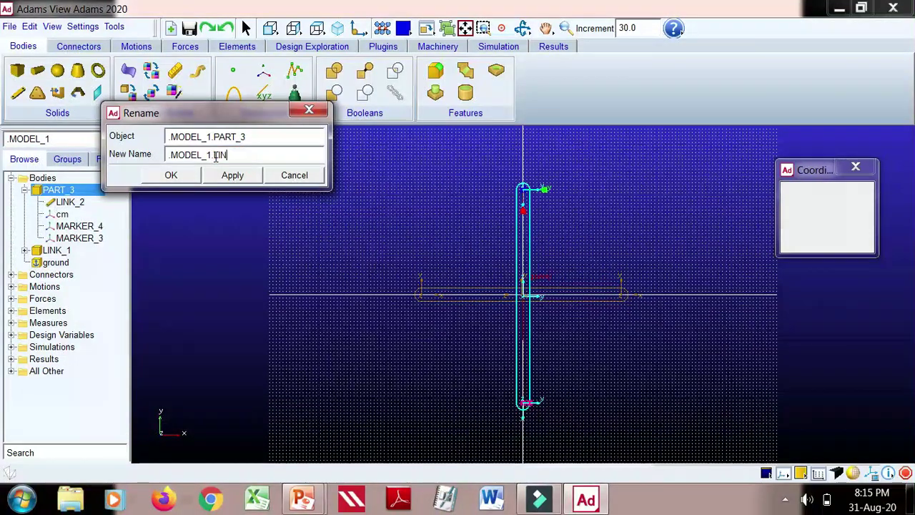
type("LINK_1_1")
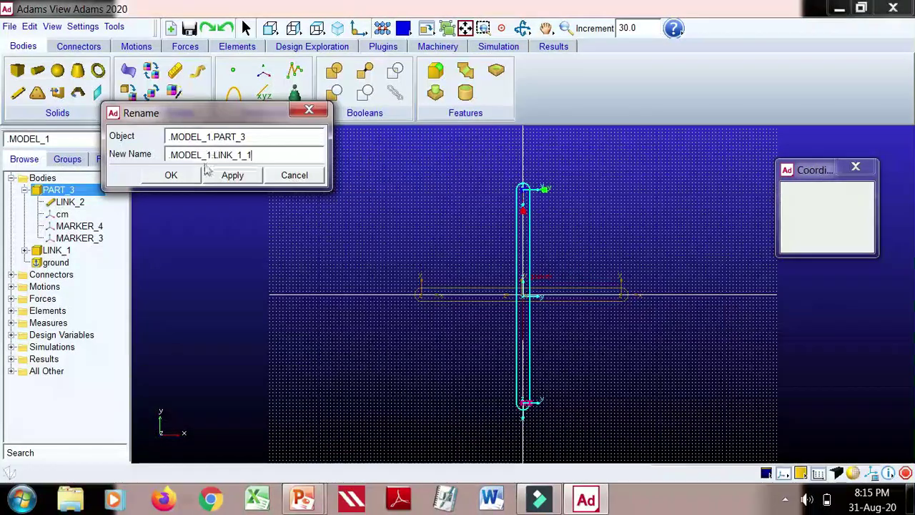
left_click(172, 176)
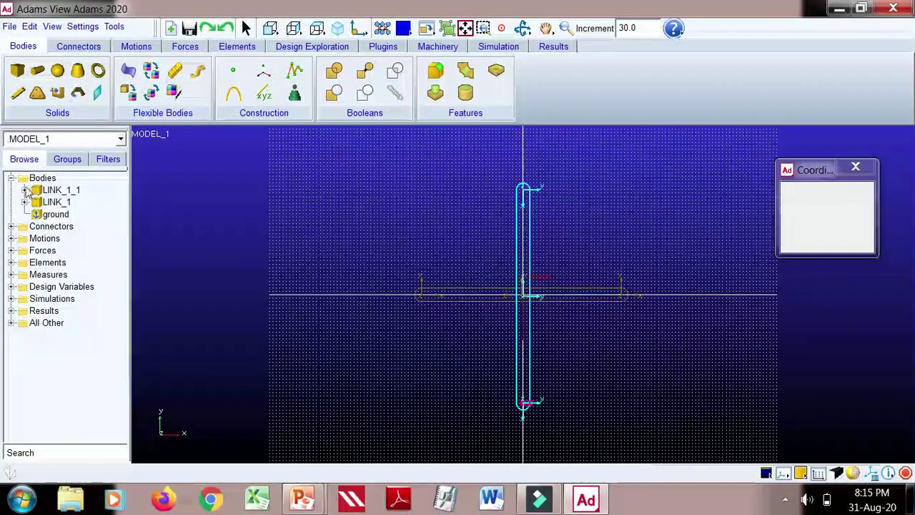
left_click(20, 191)
Edit the locations of LINK_1_1's MARKER_4 and MARKER_3
double_click(78, 226)
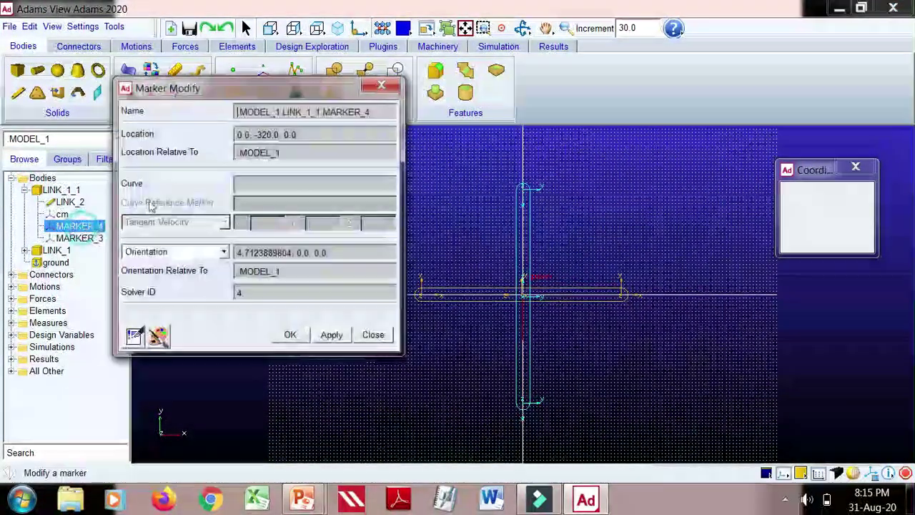
left_click(266, 134)
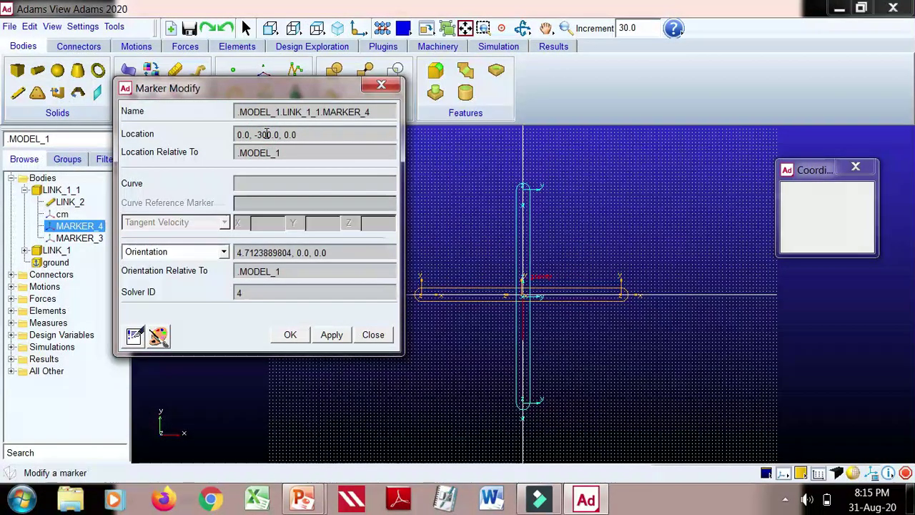
left_click(289, 334)
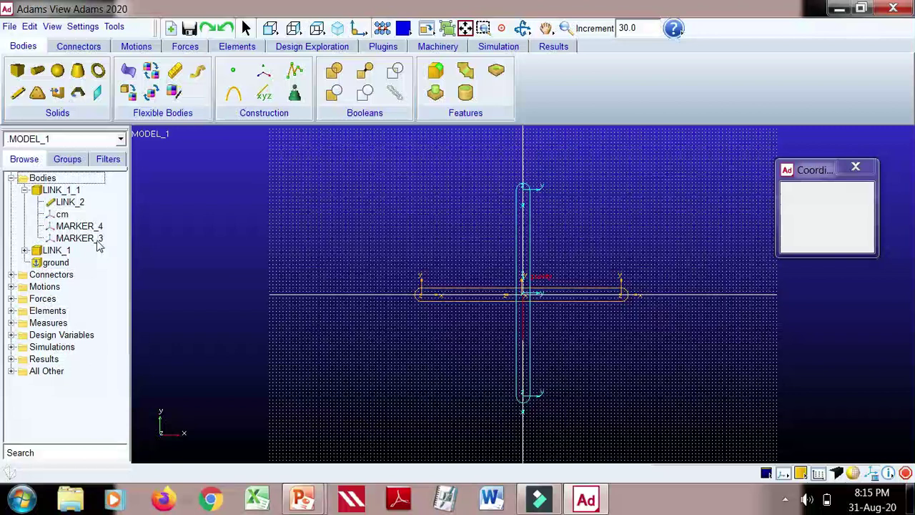
left_click(97, 239)
double_click(98, 242)
left_click(263, 135)
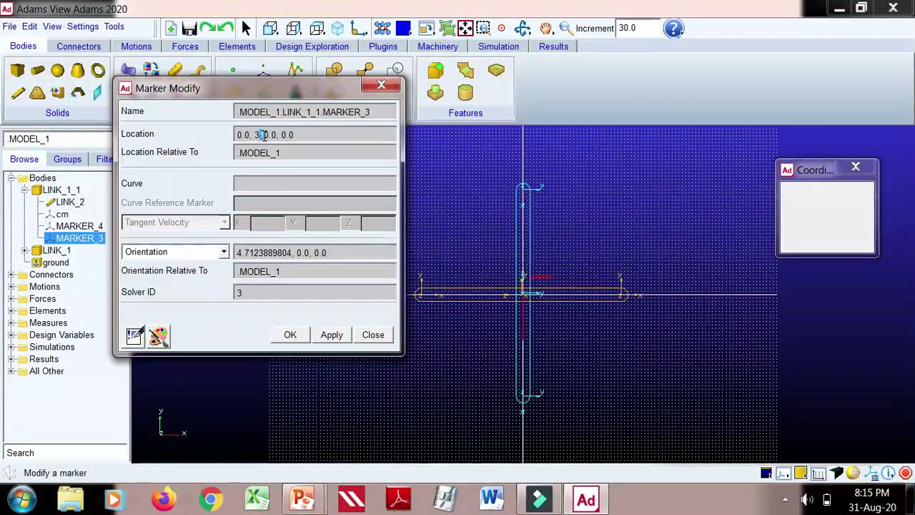
left_click(289, 334)
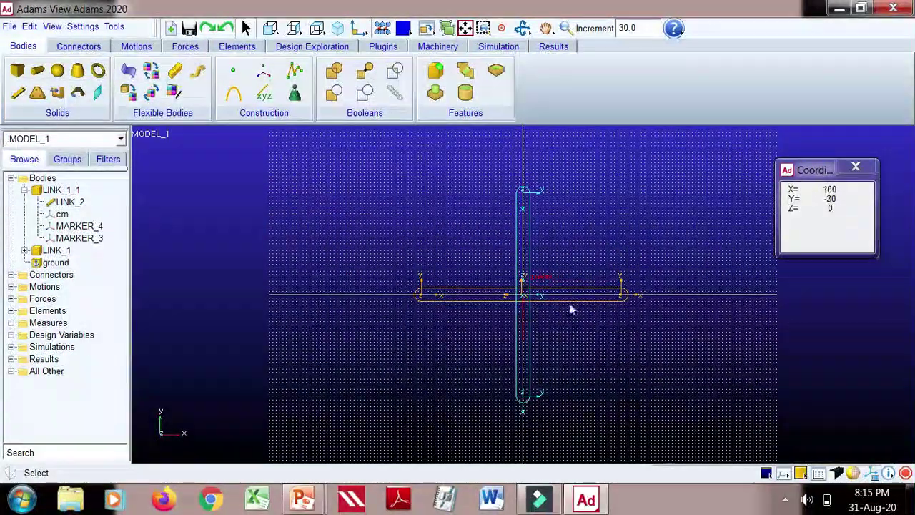
Move LINK_1's MARKER_2 to 300,0,0, verify MARKER_1, and start a fixed-length box
left_click(24, 250)
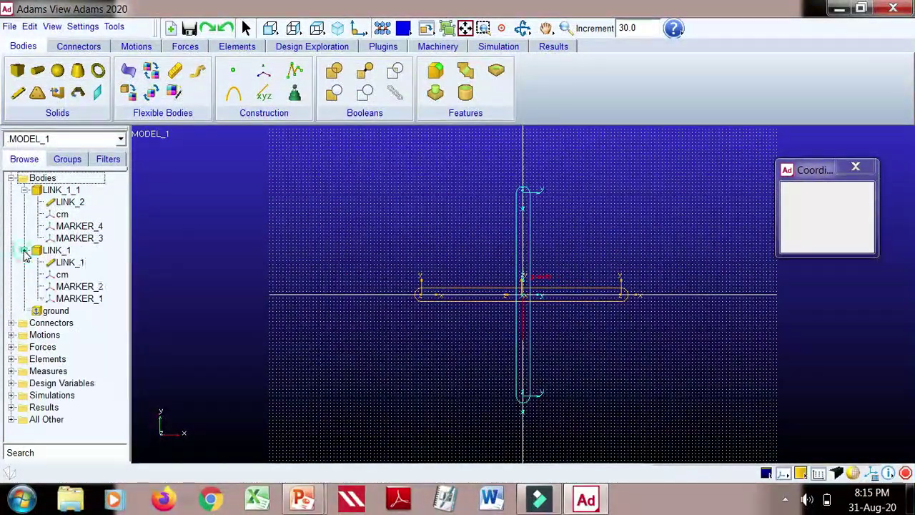
double_click(75, 286)
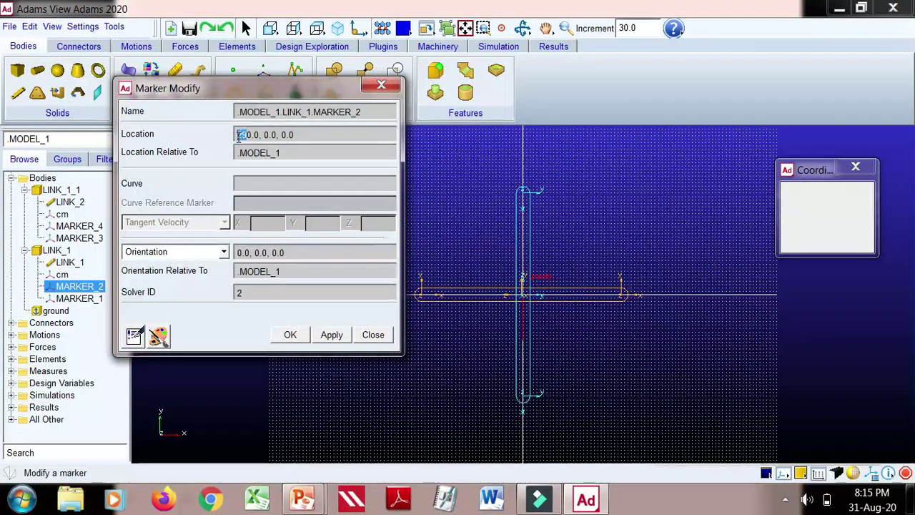
type("30")
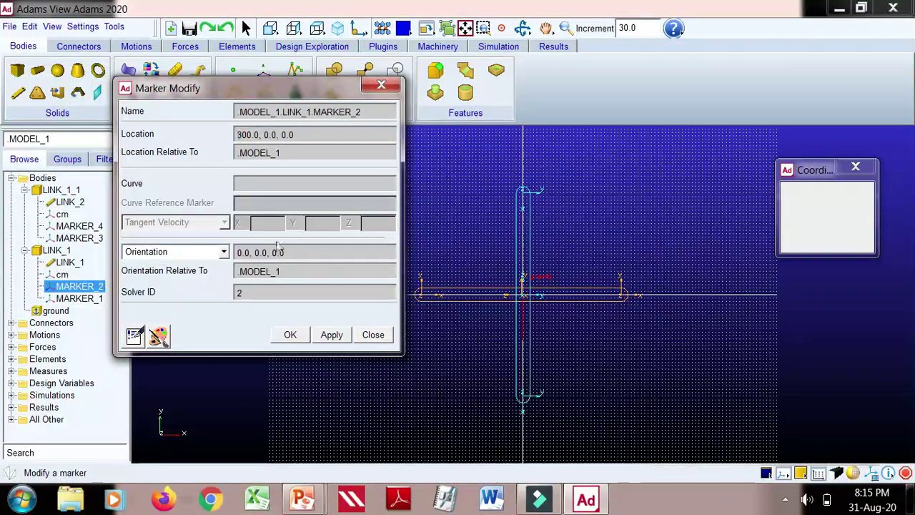
left_click(290, 334)
double_click(79, 298)
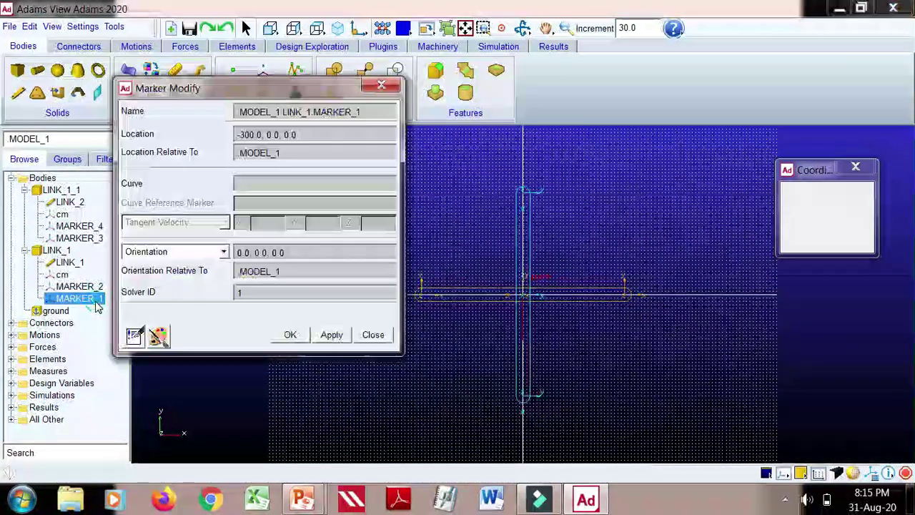
left_click(289, 334)
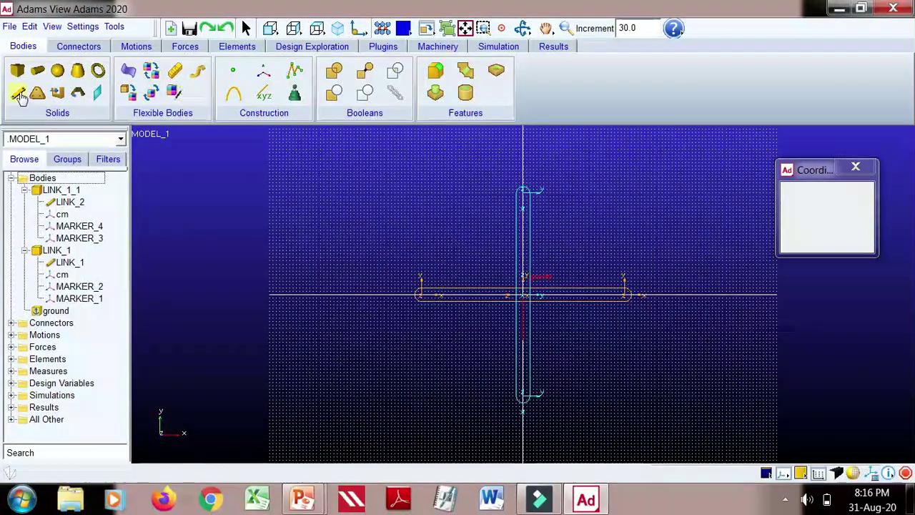
left_click(17, 71)
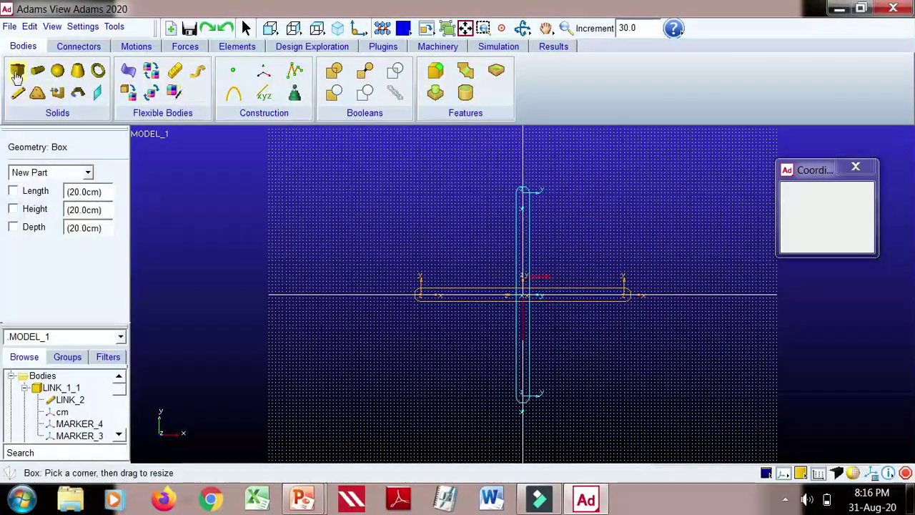
left_click(13, 191)
Place a 6 cm cube on the horizontal slider link
left_click(13, 209)
left_click(13, 226)
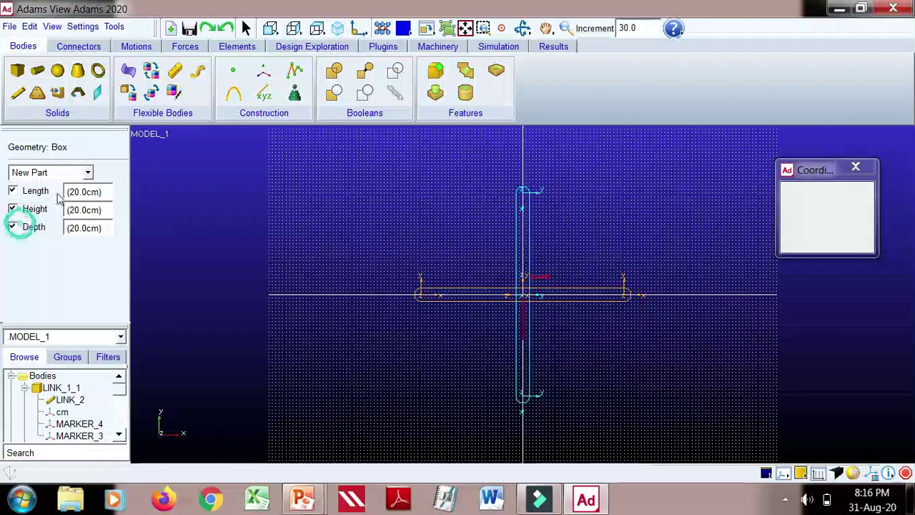
left_click(73, 189)
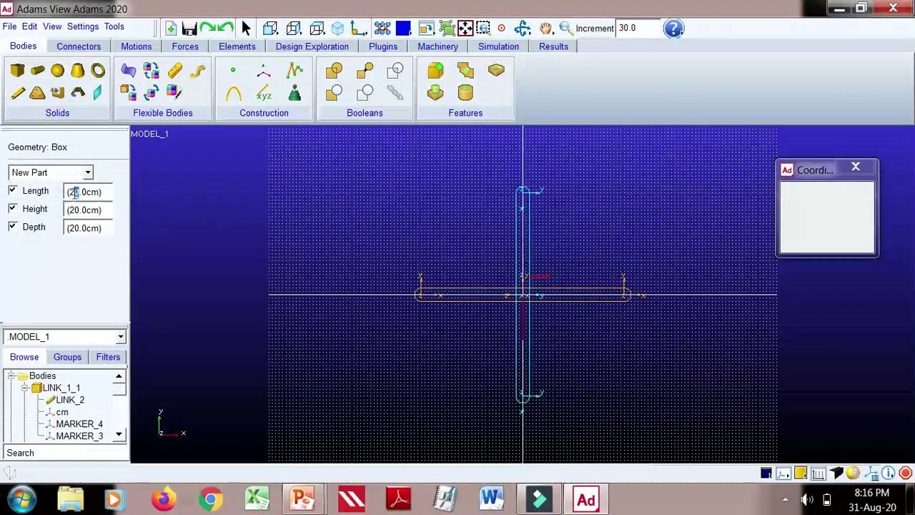
type("6")
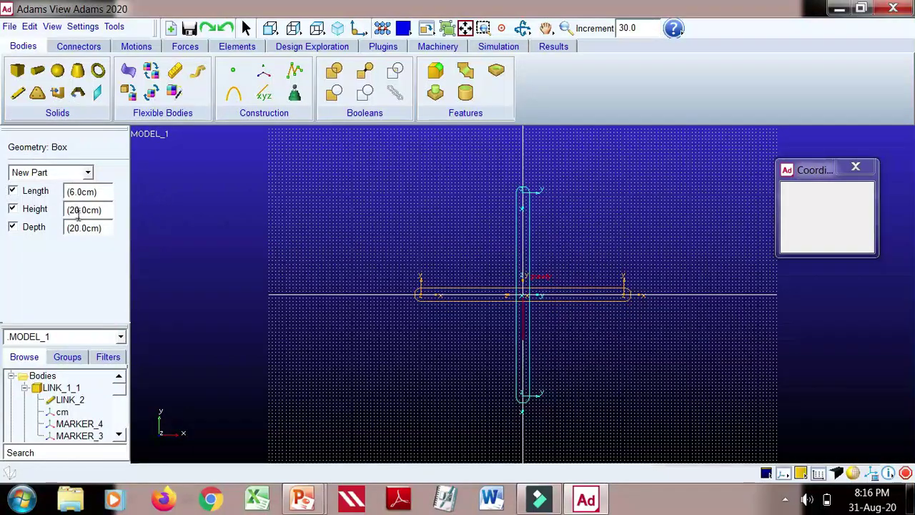
double_click(72, 209)
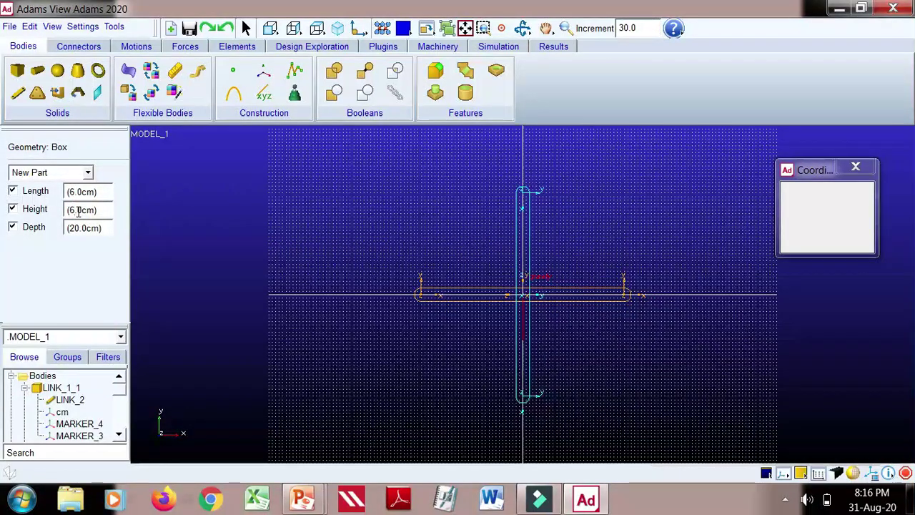
double_click(74, 228)
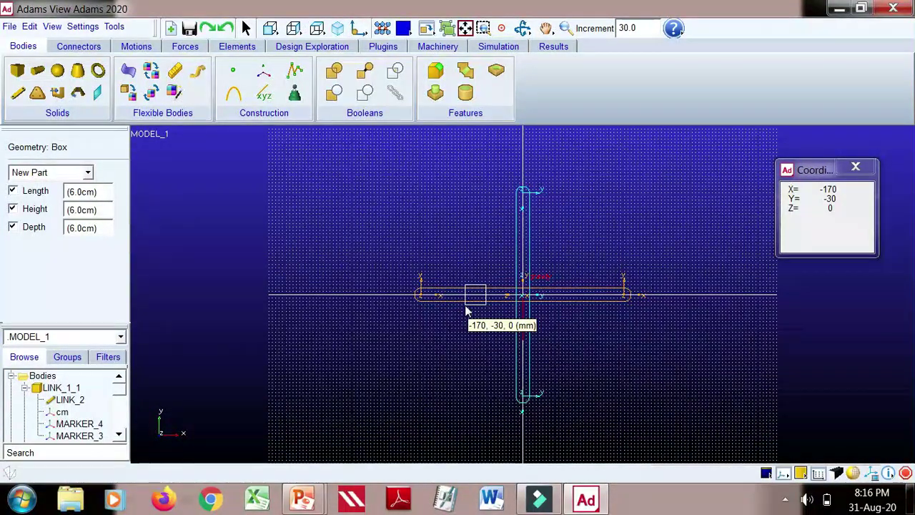
left_click(465, 310)
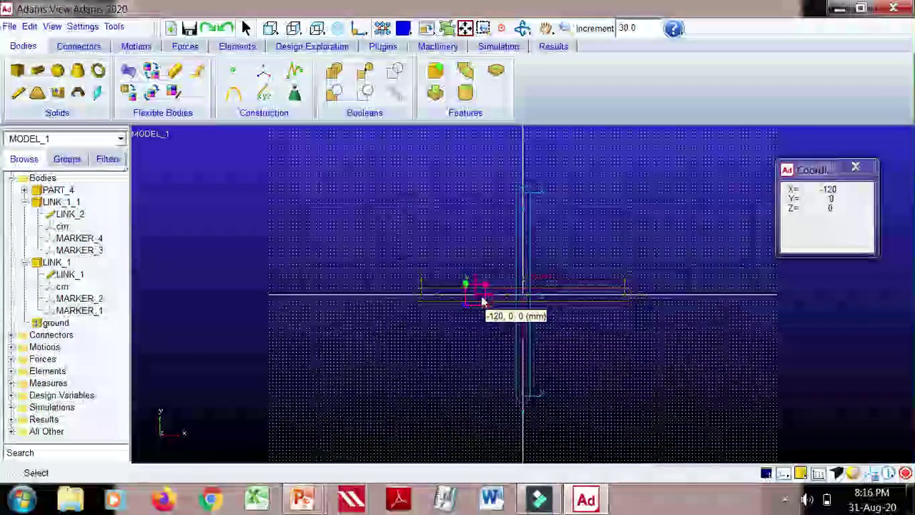
Rename PART_4 to LINK_4
left_click(58, 189)
right_click(68, 190)
left_click(93, 323)
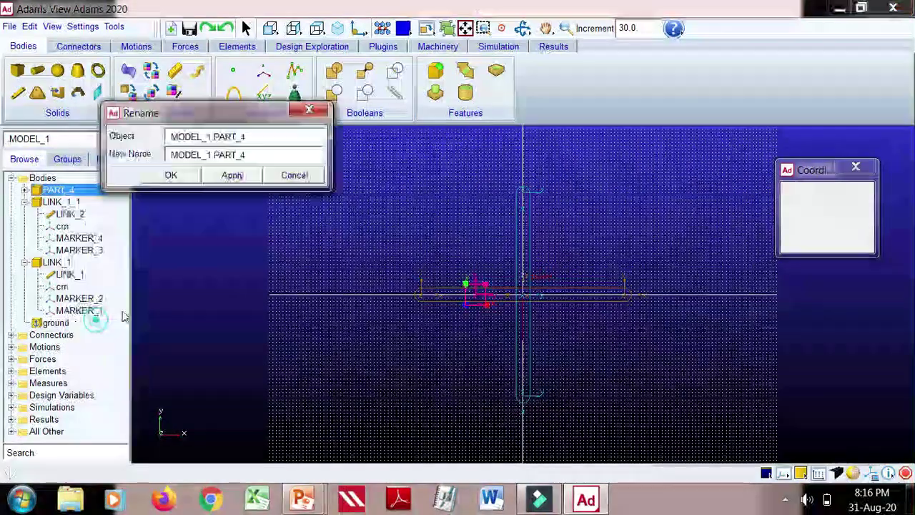
left_click_drag(215, 155, 252, 155)
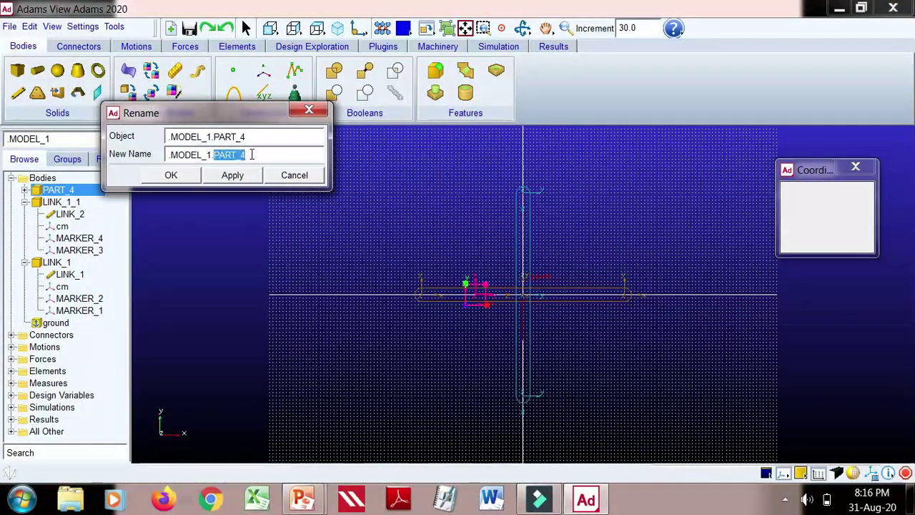
type("LINK_4")
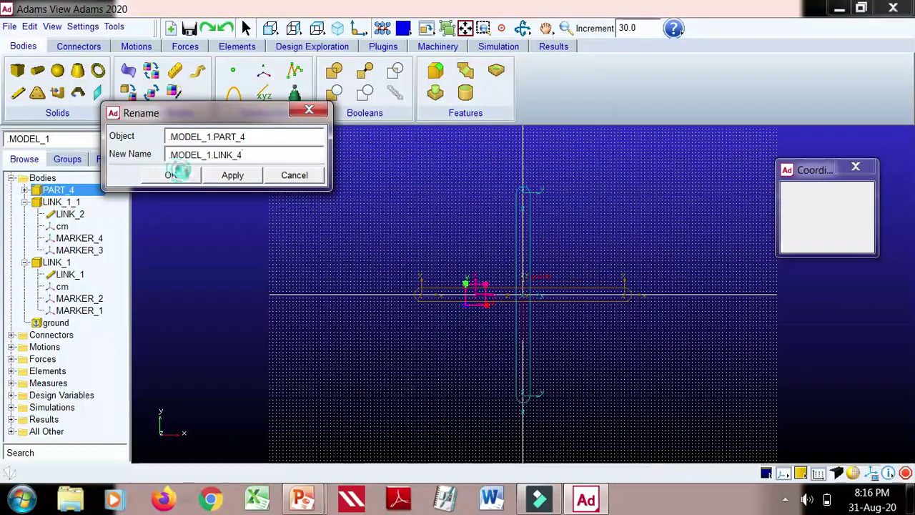
left_click(175, 175)
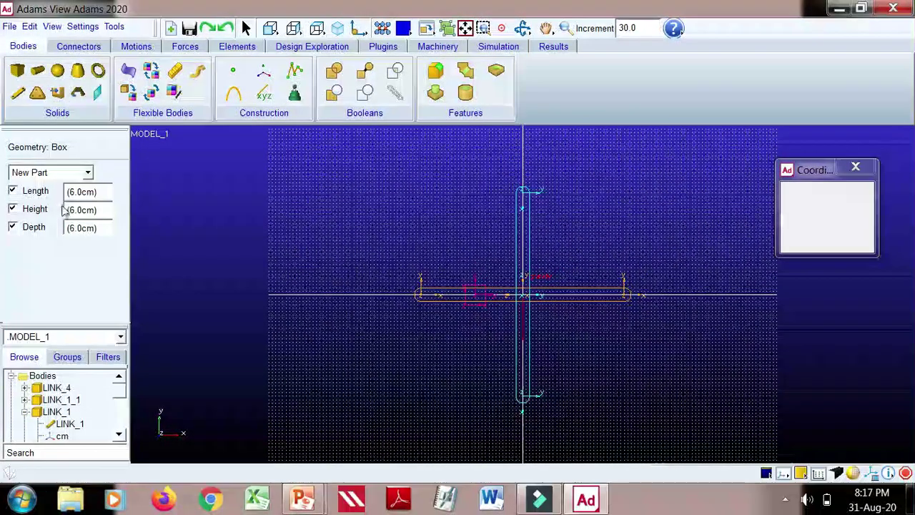
Place a second cube on the vertical slider, rename it LINK_2, and review the diagram
left_click(515, 241)
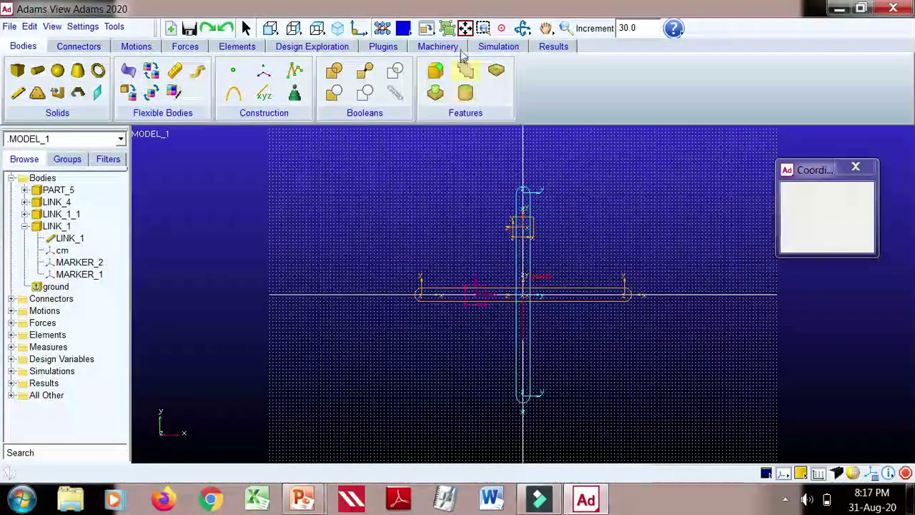
left_click(465, 29)
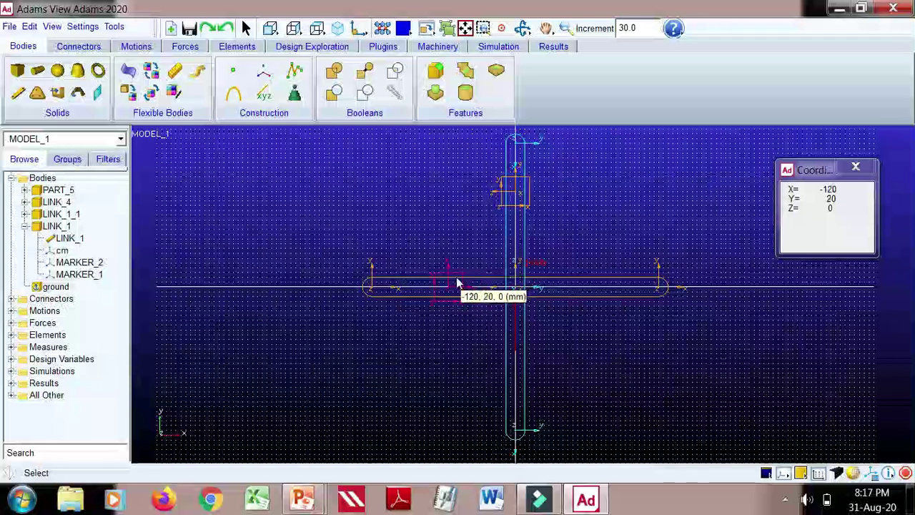
right_click(44, 189)
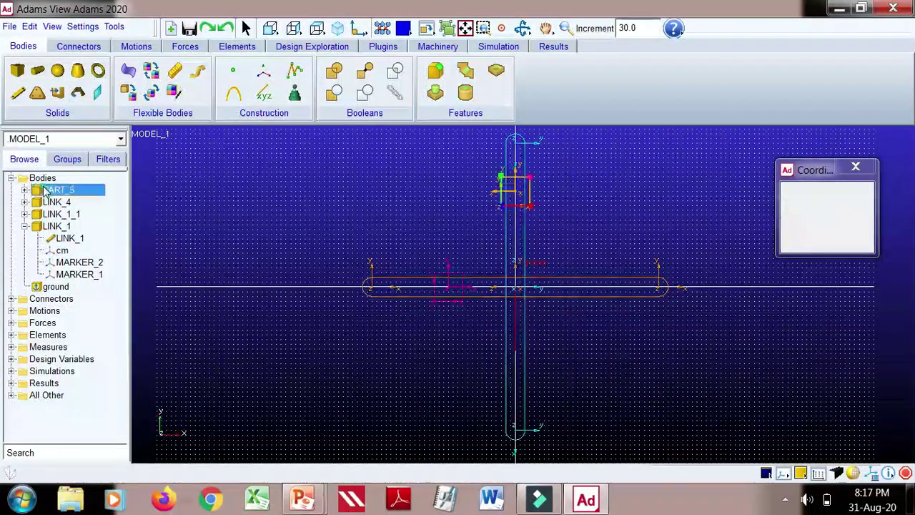
left_click(75, 316)
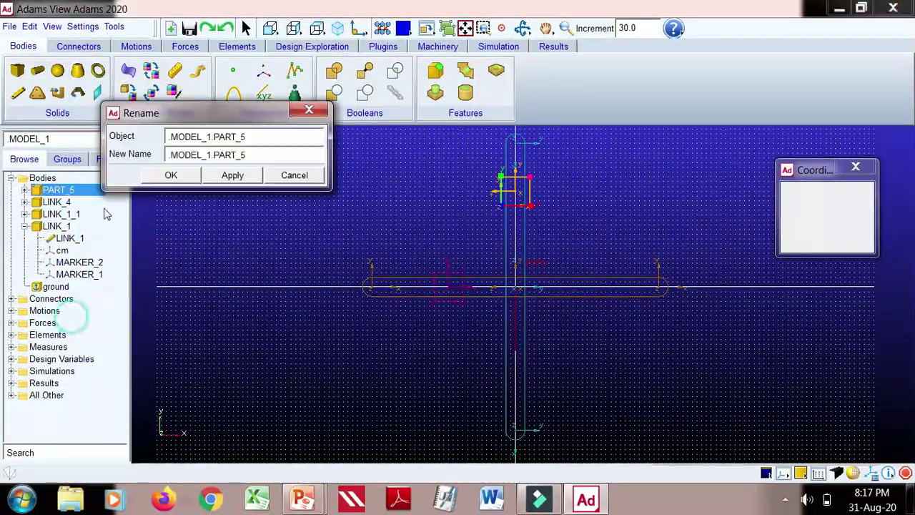
left_click_drag(213, 155, 253, 155)
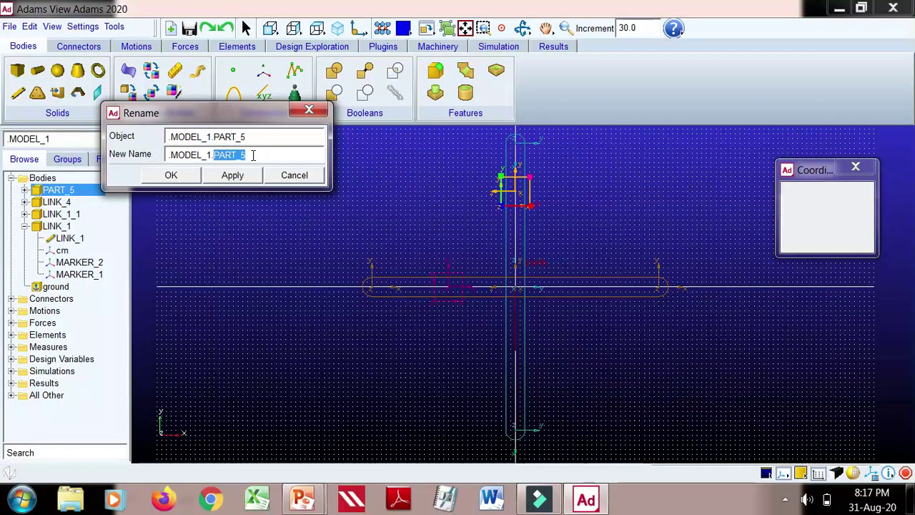
type("LINK")
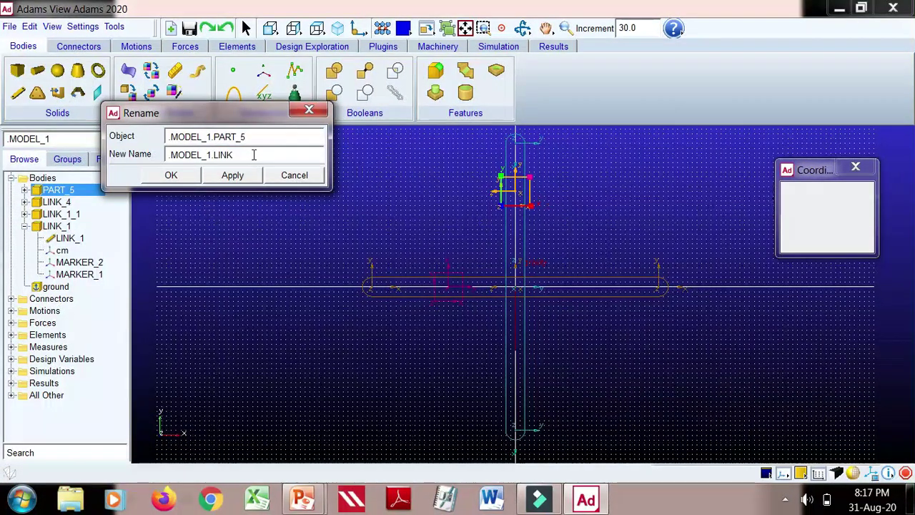
type("_2")
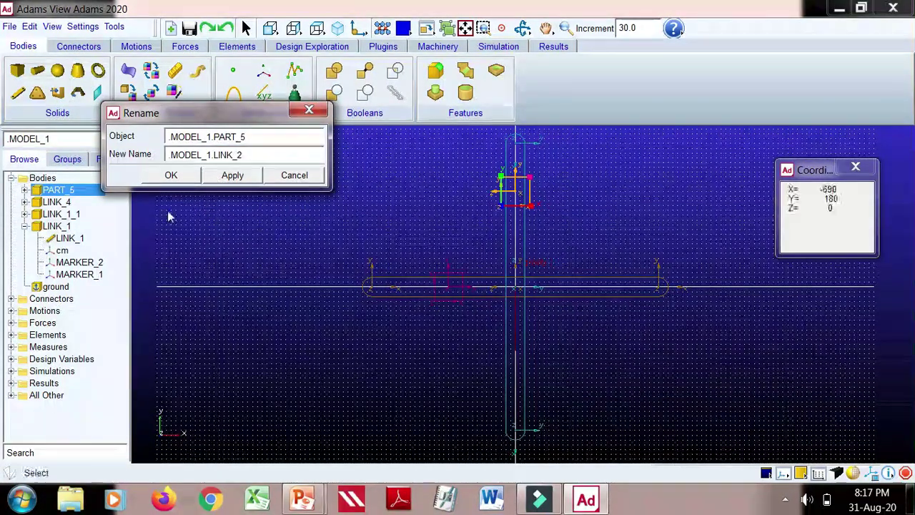
left_click(167, 175)
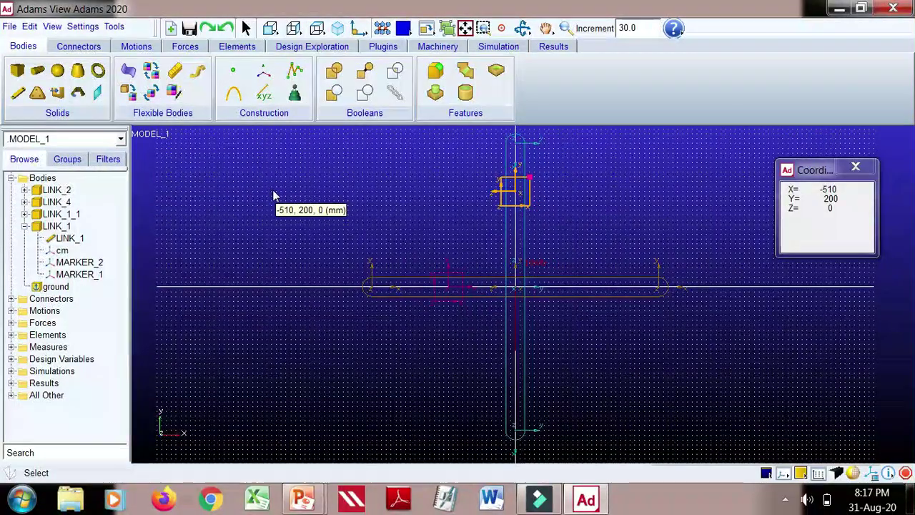
key("alt+Tab")
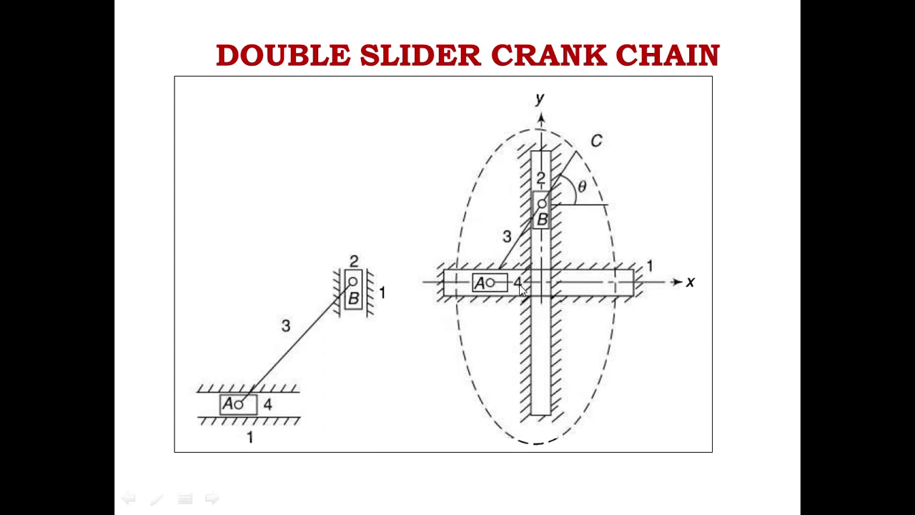
key("alt+Tab")
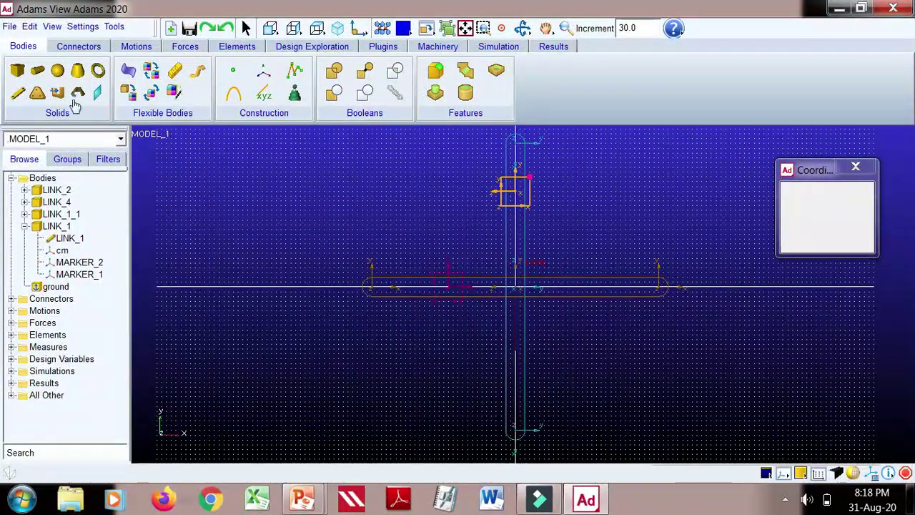
Draw a diagonal link from LINK_4 to LINK_2's centre of mass
left_click(18, 95)
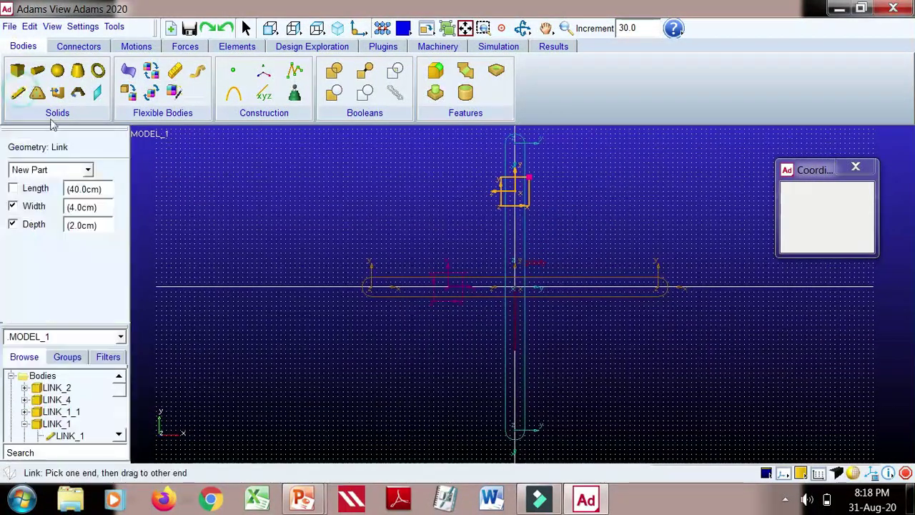
left_click(448, 288)
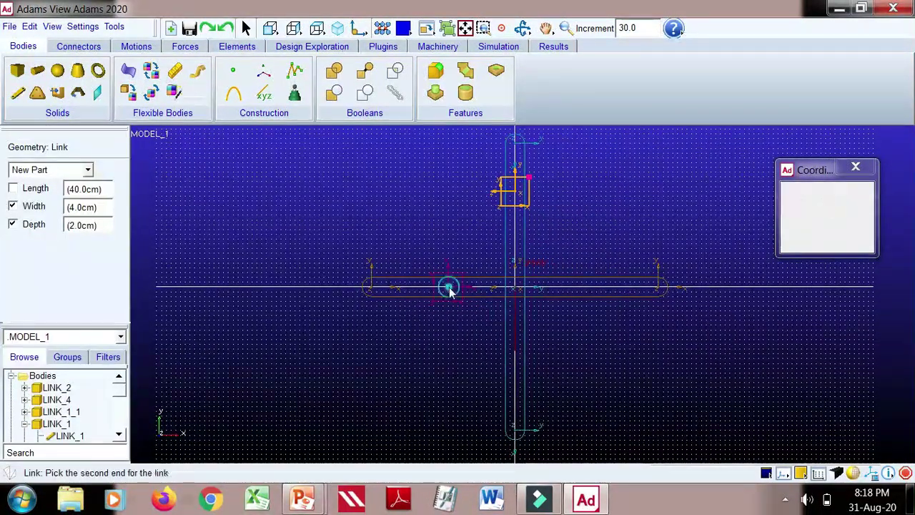
left_click(514, 193)
Rename PART_6 to LINK_3 and close the Coordinates window
right_click(71, 190)
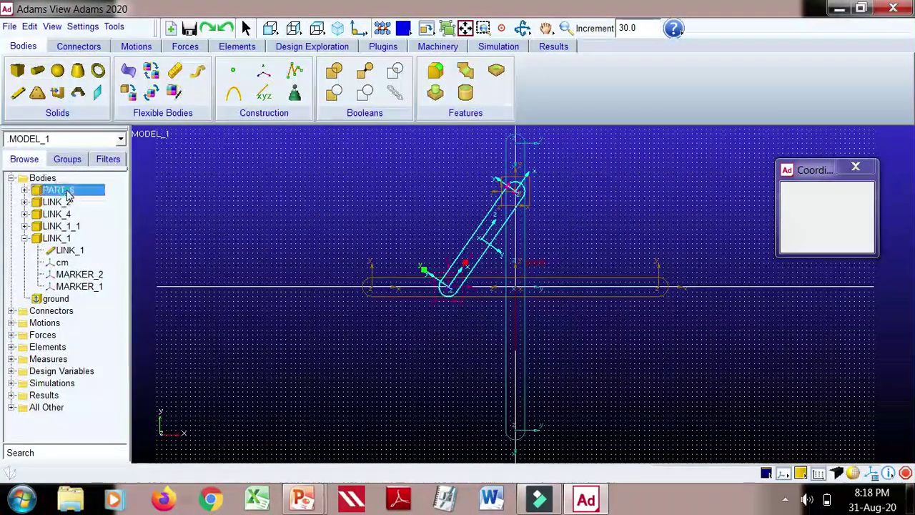
left_click(102, 322)
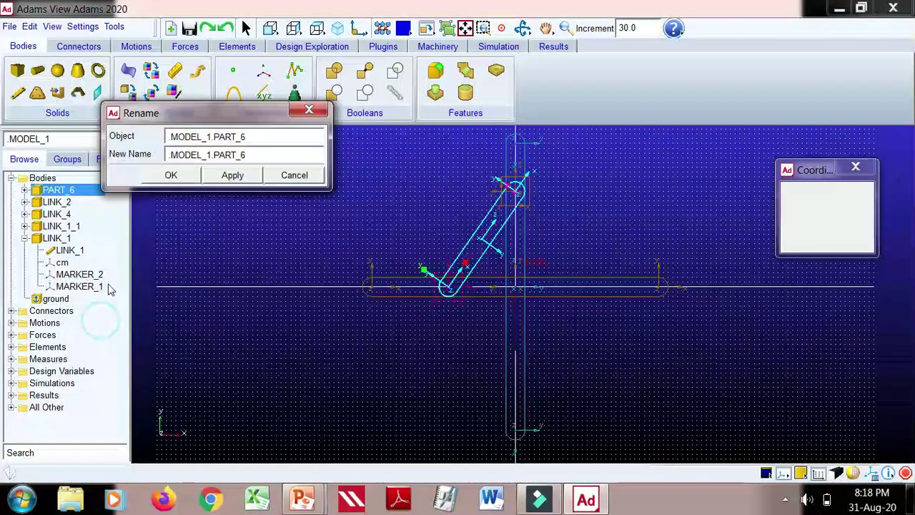
left_click_drag(214, 154, 253, 153)
type("LINK_3")
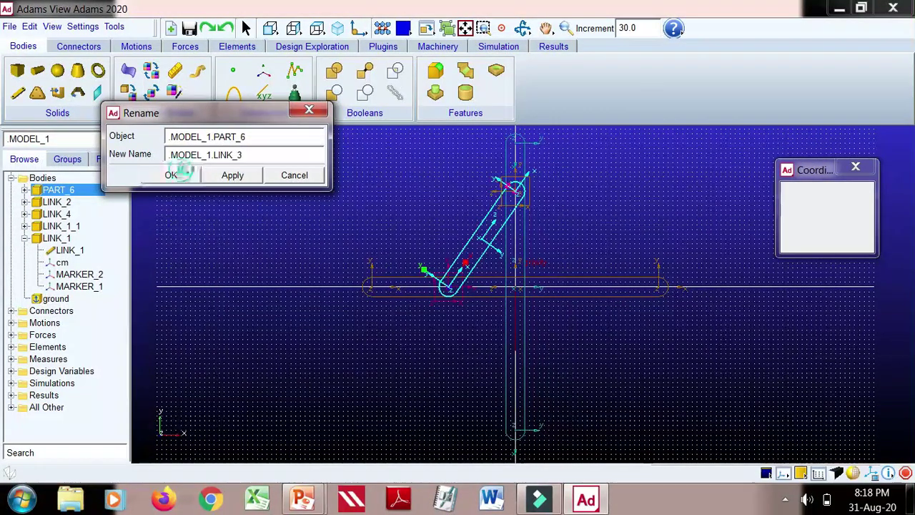
left_click(172, 175)
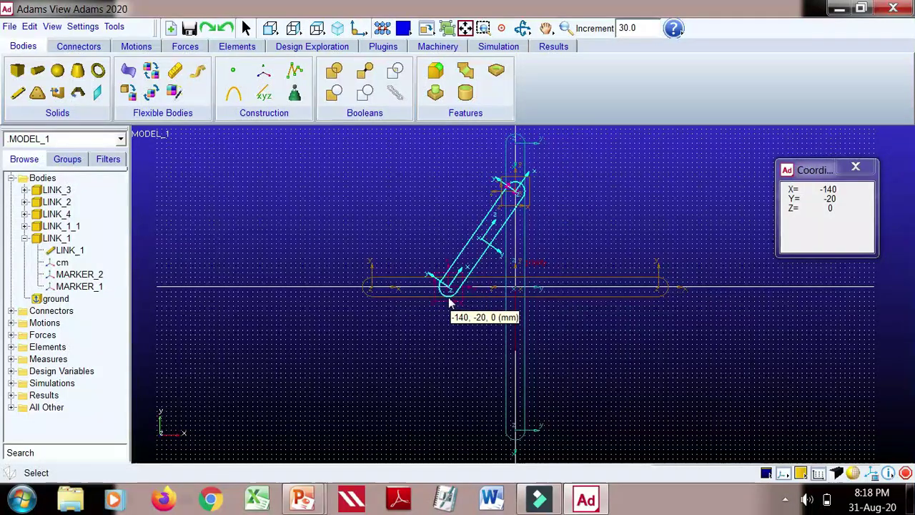
left_click(856, 167)
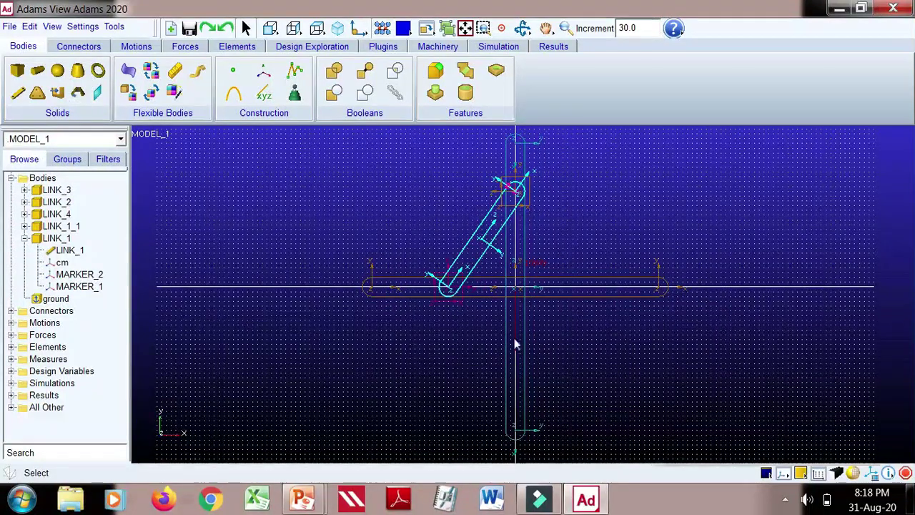
Widen the working grid spacing to 50 mm in X and Y
left_click(83, 26)
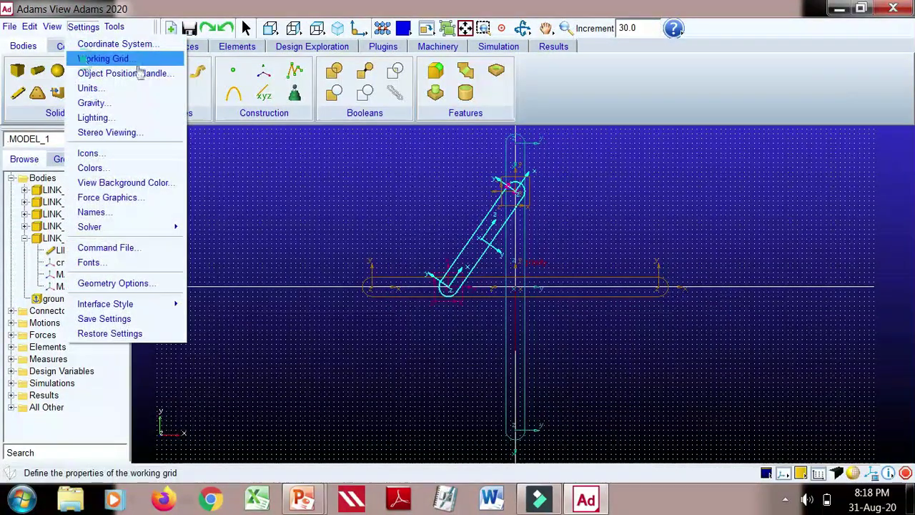
left_click(84, 60)
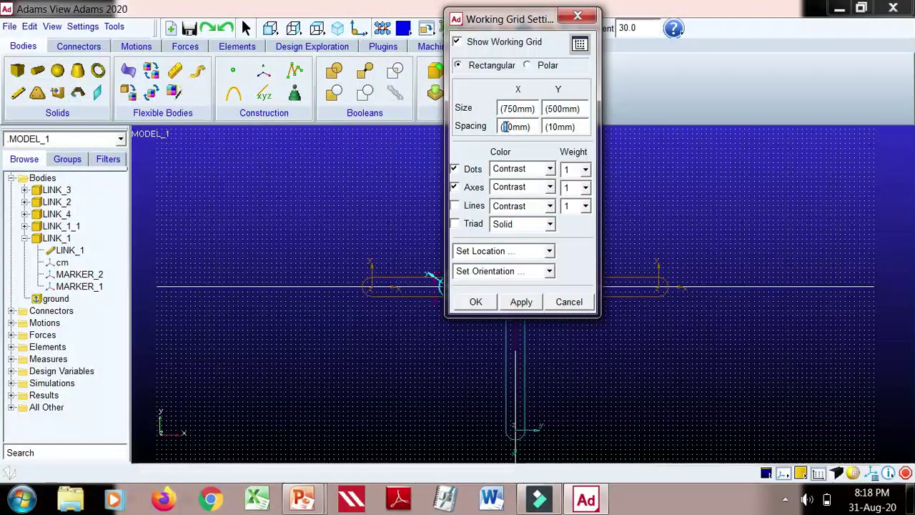
left_click(551, 126)
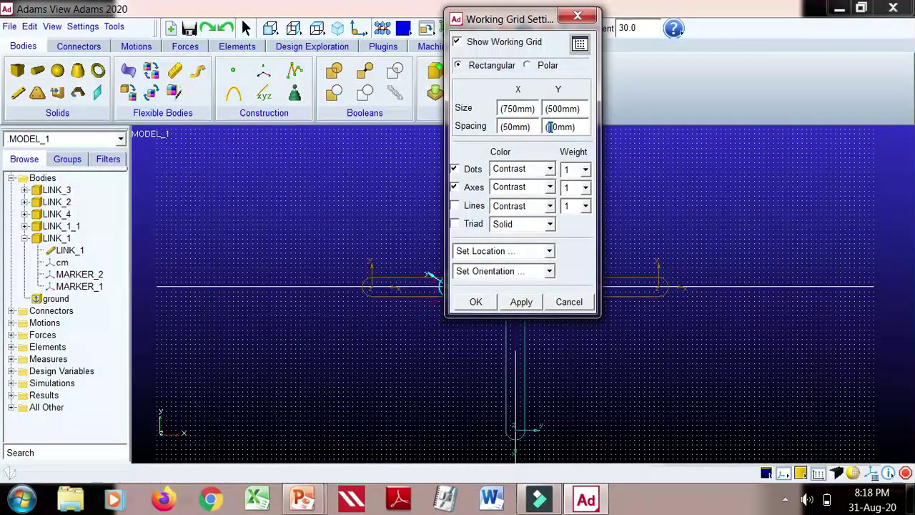
left_click(523, 301)
left_click(476, 301)
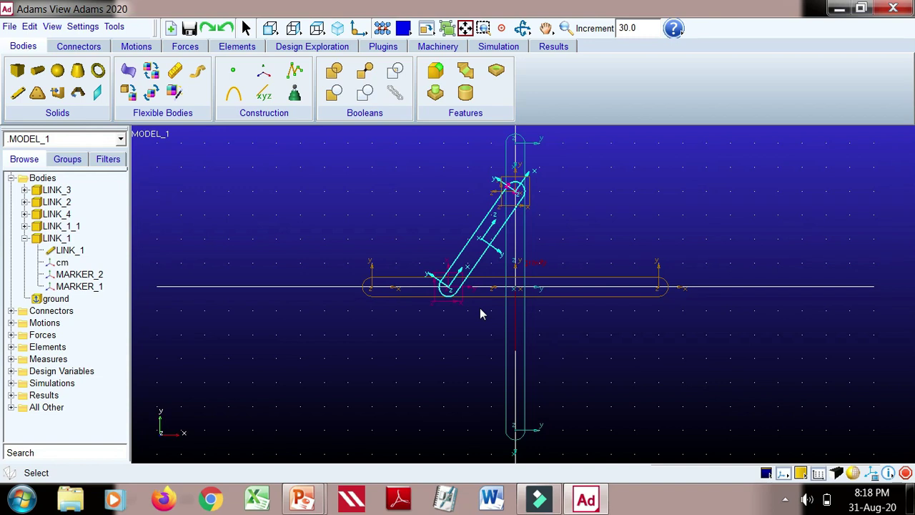
Fix LINK_1 to ground with a fixed joint at its right end
left_click(80, 47)
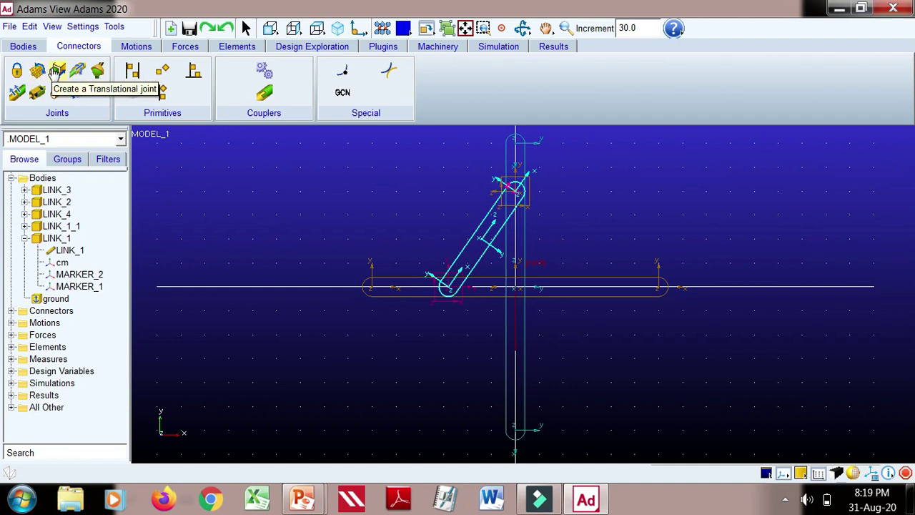
key("alt+Tab")
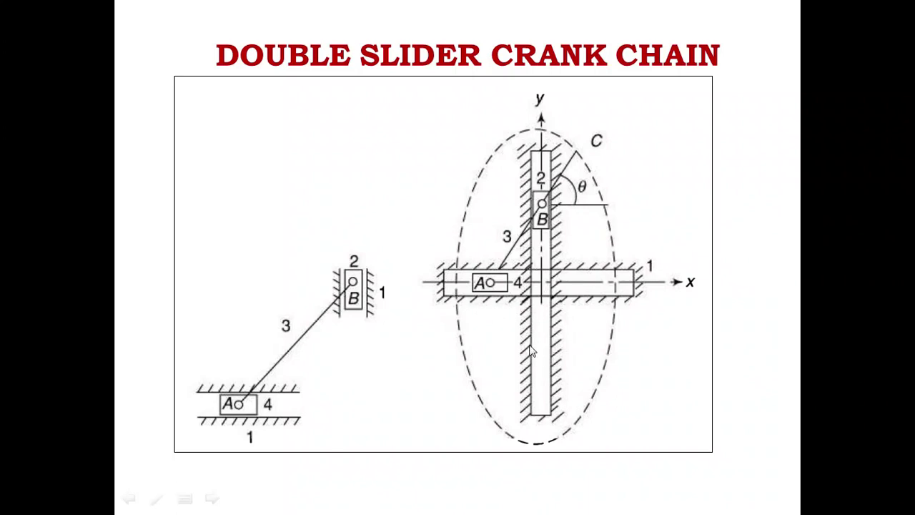
key("alt+Tab")
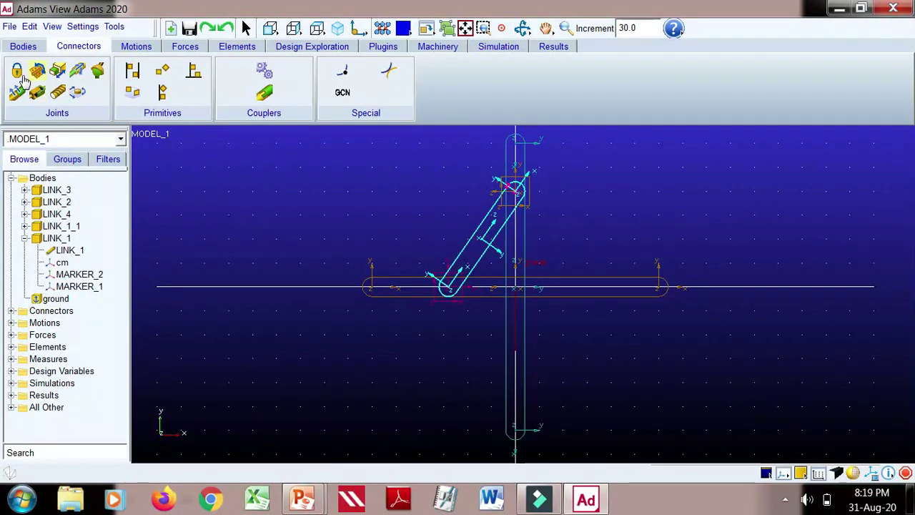
left_click(16, 70)
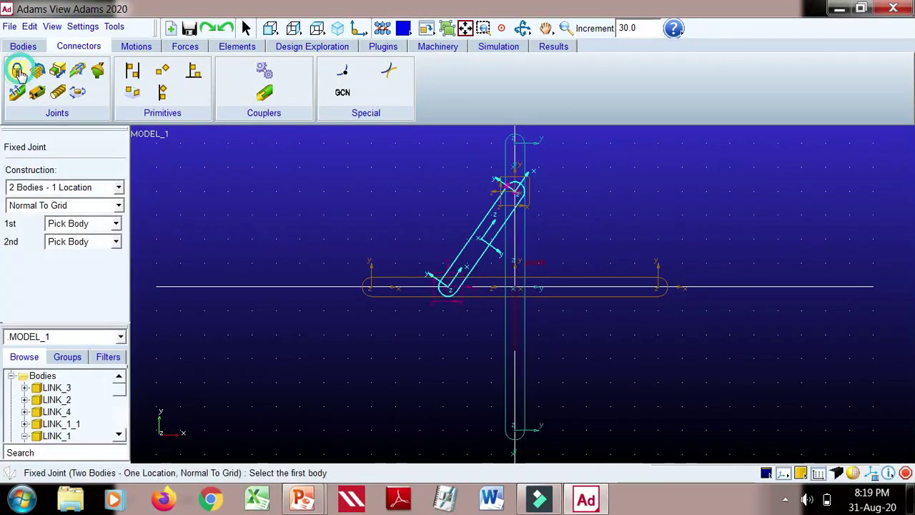
left_click(652, 301)
left_click(669, 302)
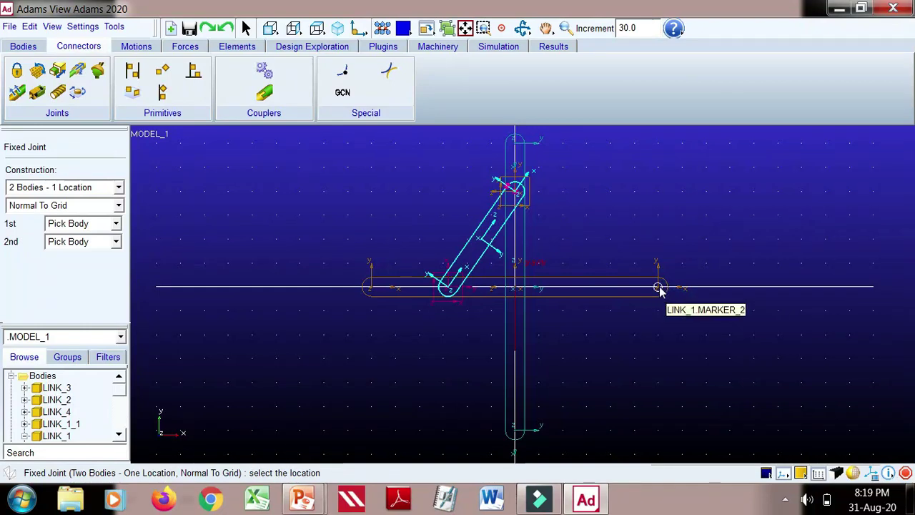
left_click(659, 289)
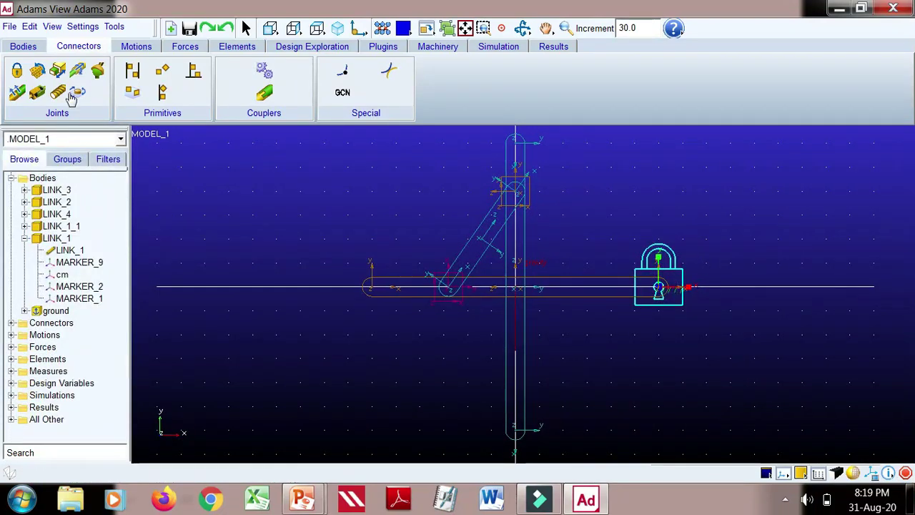
Fix LINK_1_1 to ground with a fixed joint at its bottom end
left_click(18, 71)
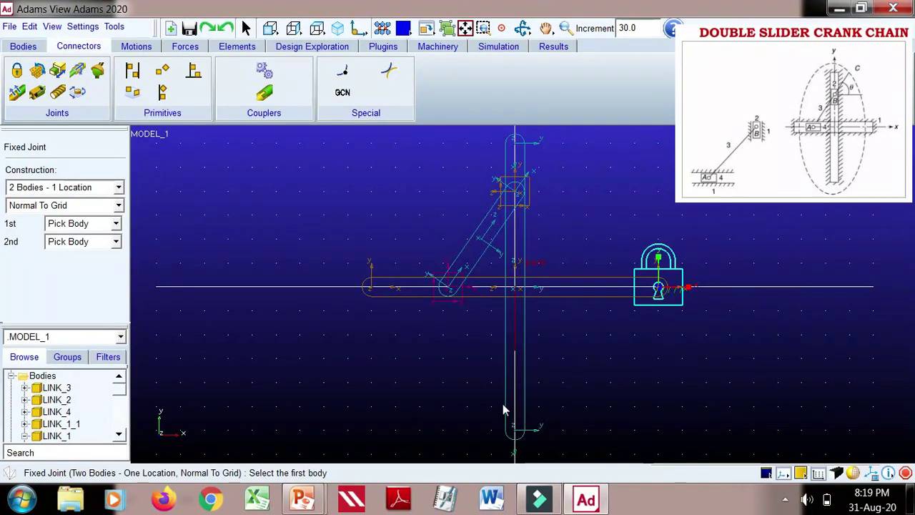
left_click(515, 366)
left_click(555, 378)
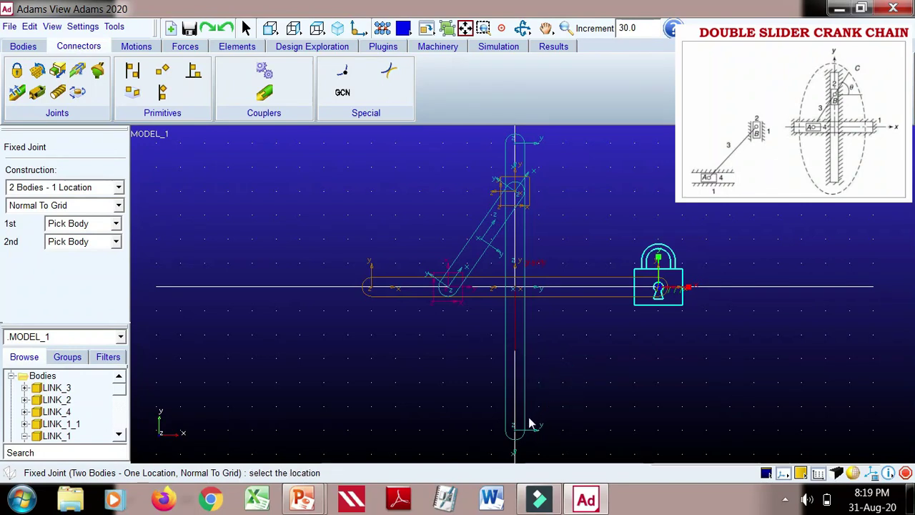
left_click(515, 431)
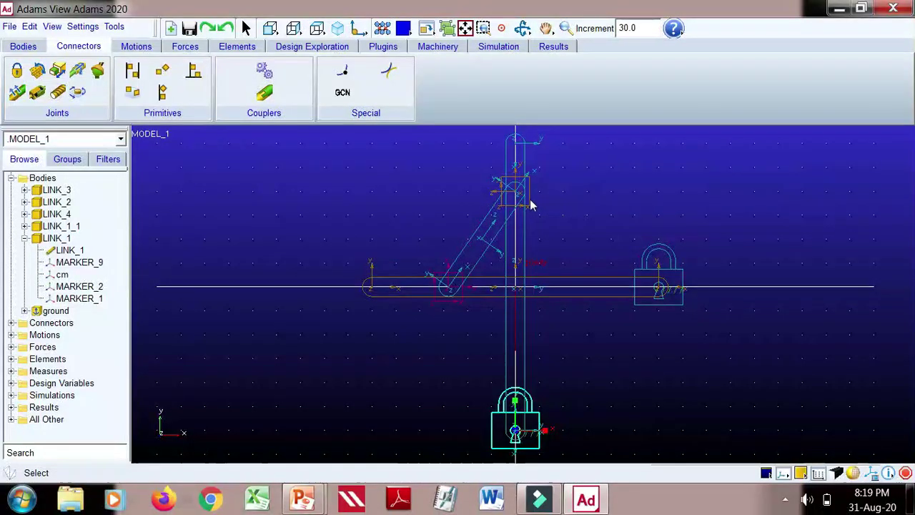
Pin LINK_3 with revolute joints to LINK_2 at the top slider and LINK_4 at LINK_4.cm
left_click(37, 70)
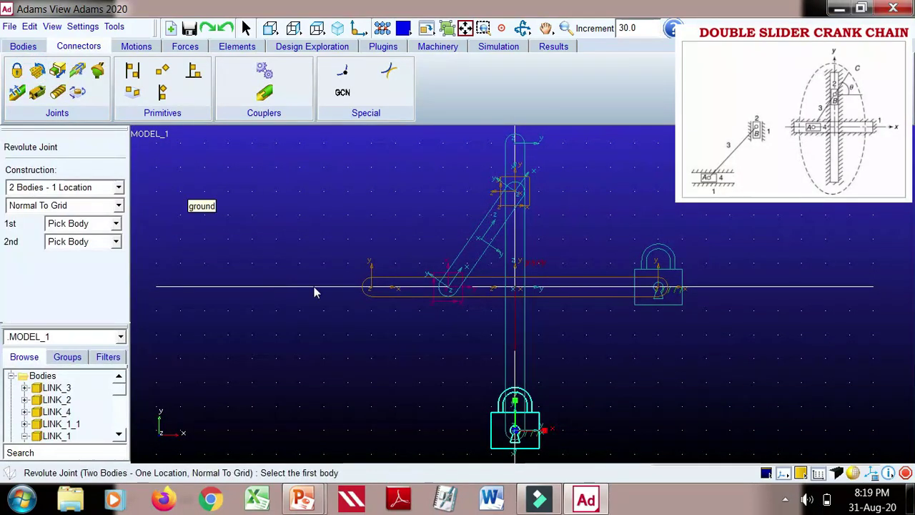
left_click(518, 183)
left_click(490, 222)
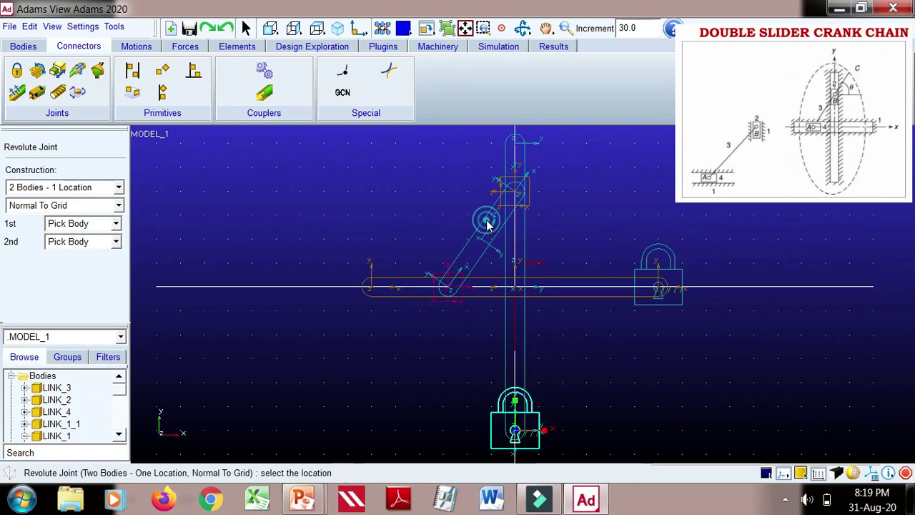
left_click(514, 189)
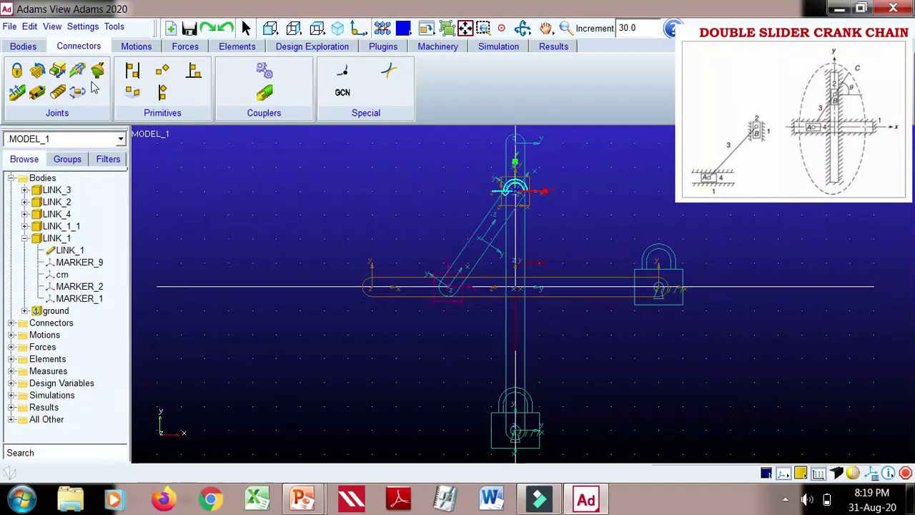
left_click(38, 69)
left_click(438, 308)
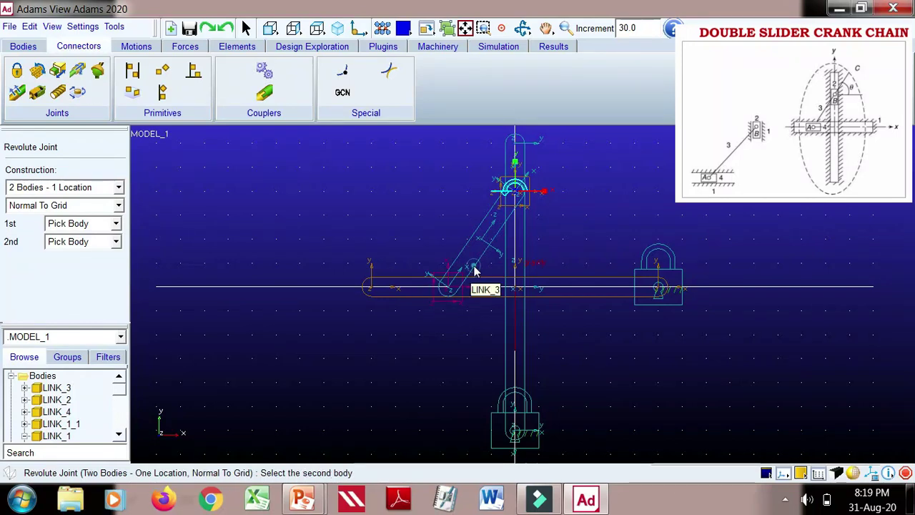
left_click(475, 271)
left_click(448, 289)
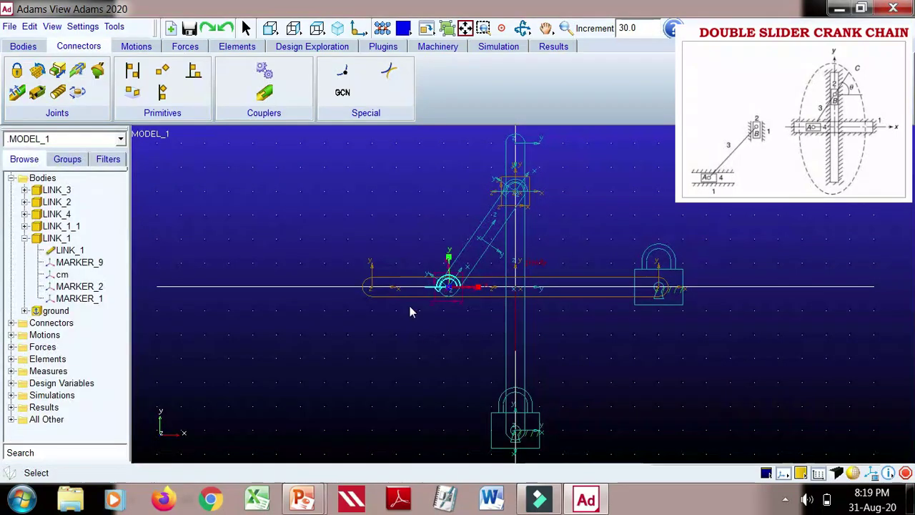
Add a translational joint between LINK_2 and LINK_1_1 at the top slider, sliding along the vertical guide
left_click(58, 69)
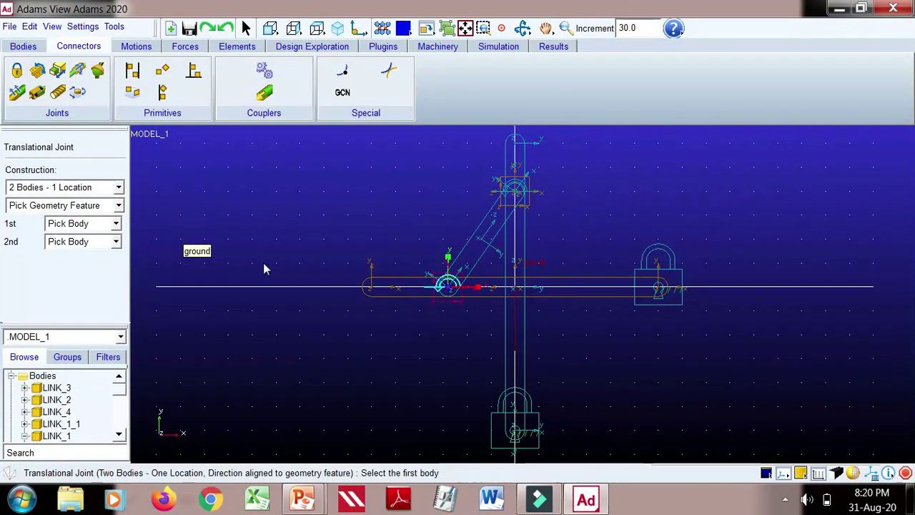
key("alt+Tab")
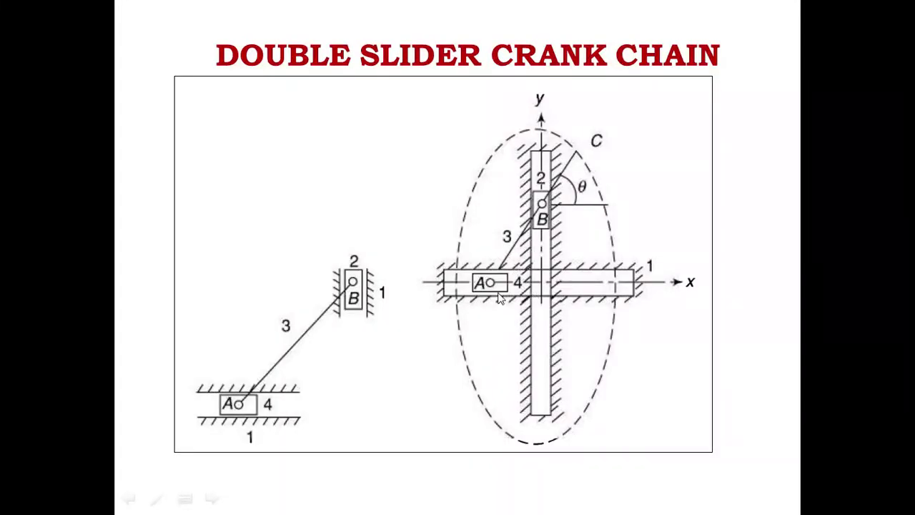
key("alt+Tab")
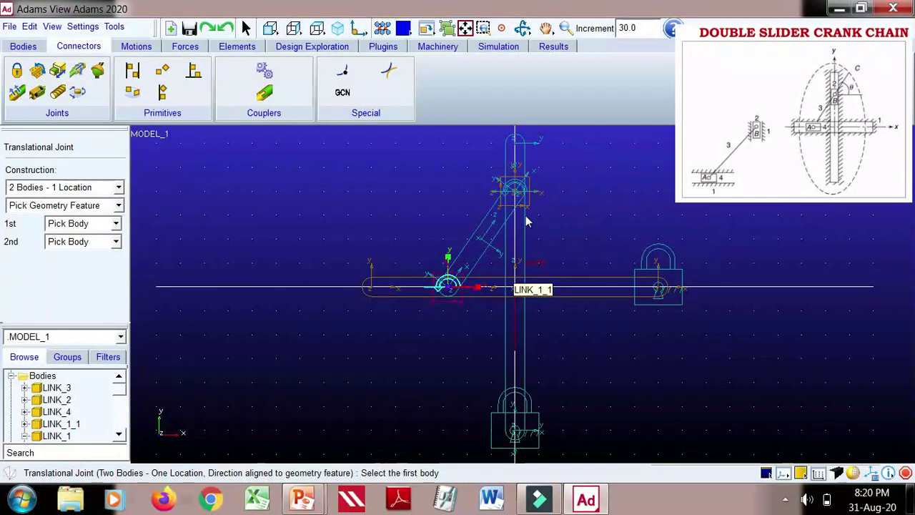
left_click(525, 203)
left_click(526, 214)
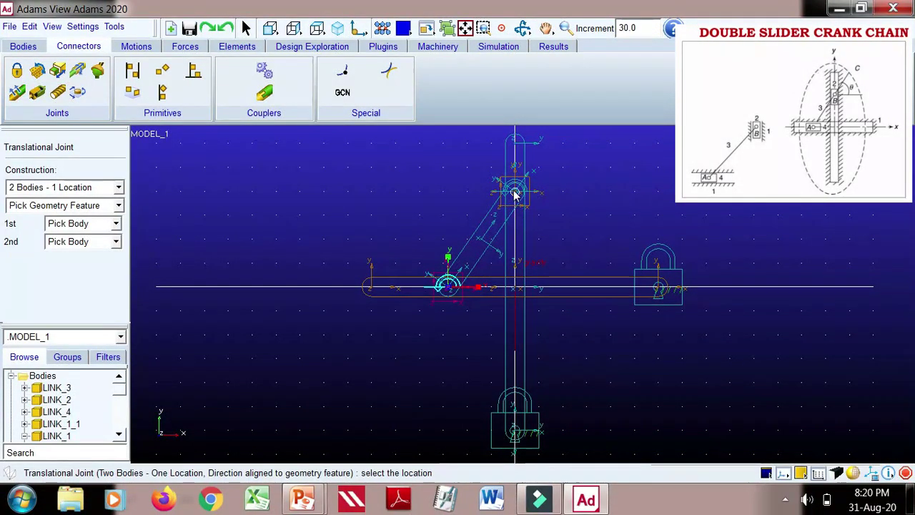
left_click(514, 191)
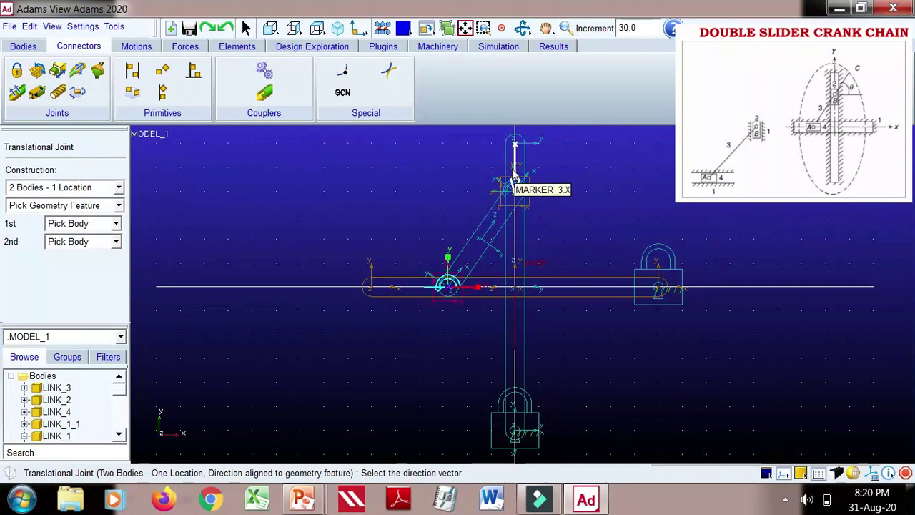
left_click(513, 173)
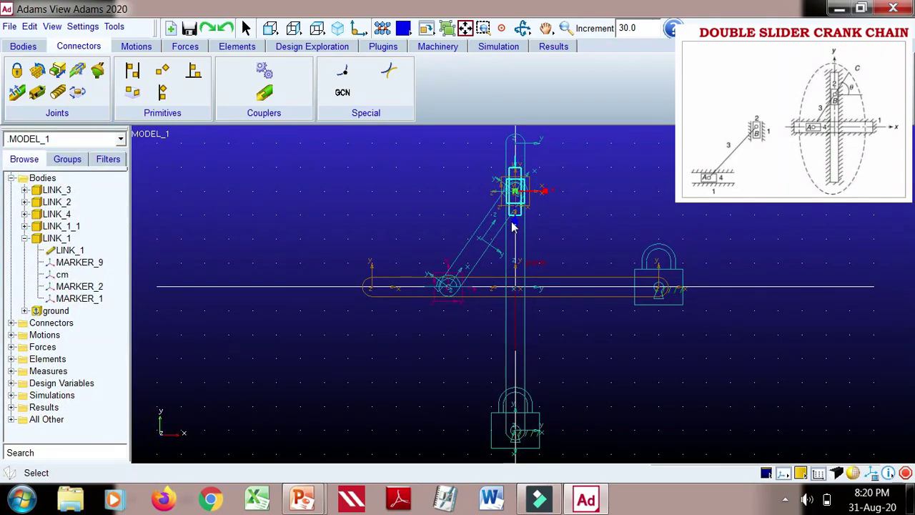
Start a second translational joint between LINK_4 and LINK_1 at LINK_4.cm, directed along LINK_1
left_click(57, 69)
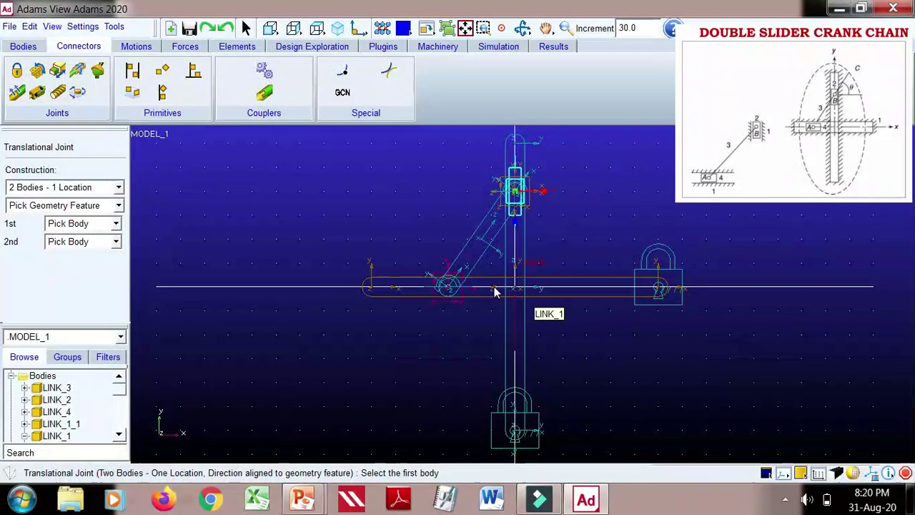
left_click(450, 287)
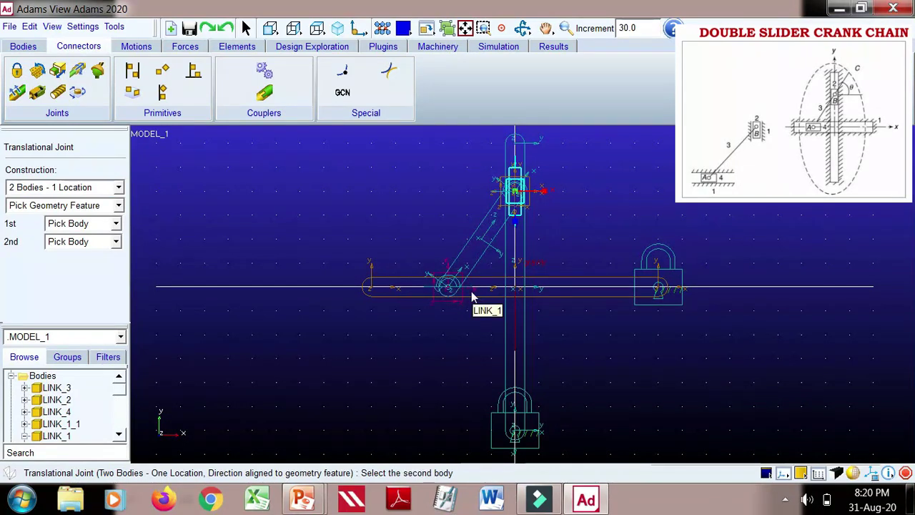
left_click(471, 291)
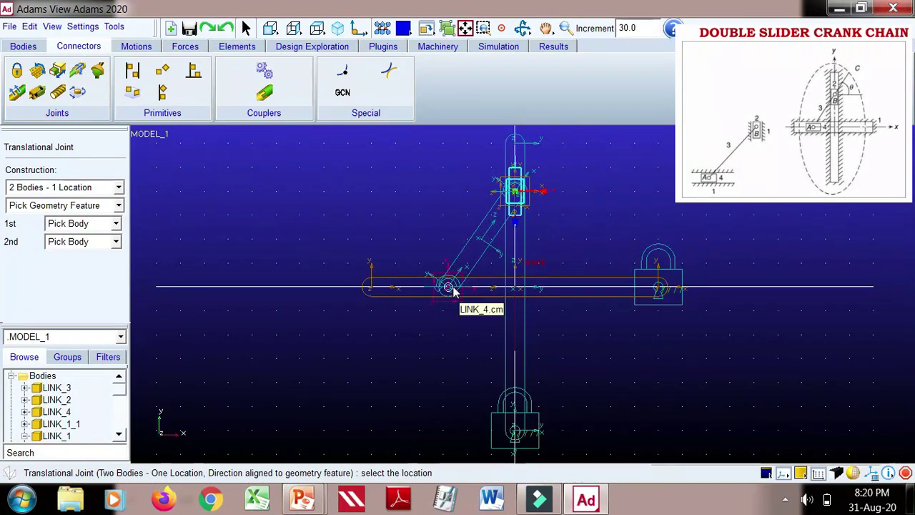
left_click(450, 287)
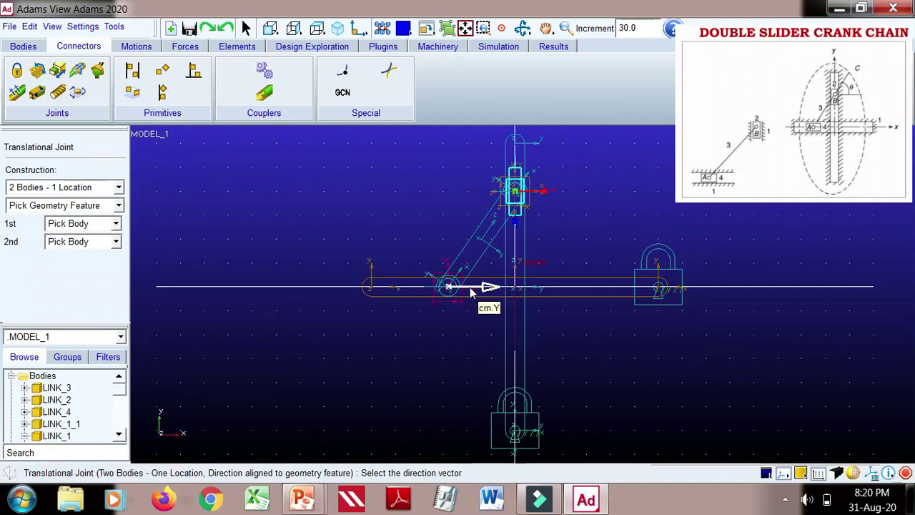
left_click(469, 286)
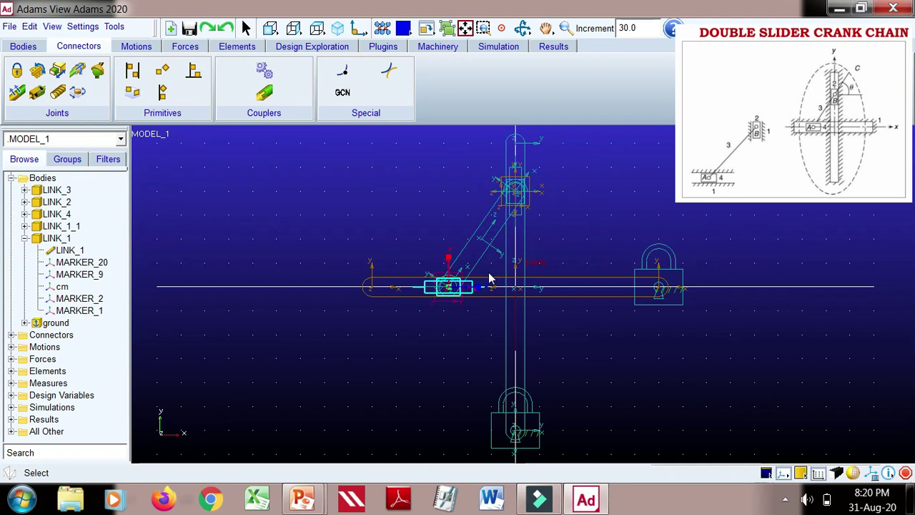
Apply a rotational joint motion with 10rad speed to JOINT_3 at the top slider
left_click(135, 49)
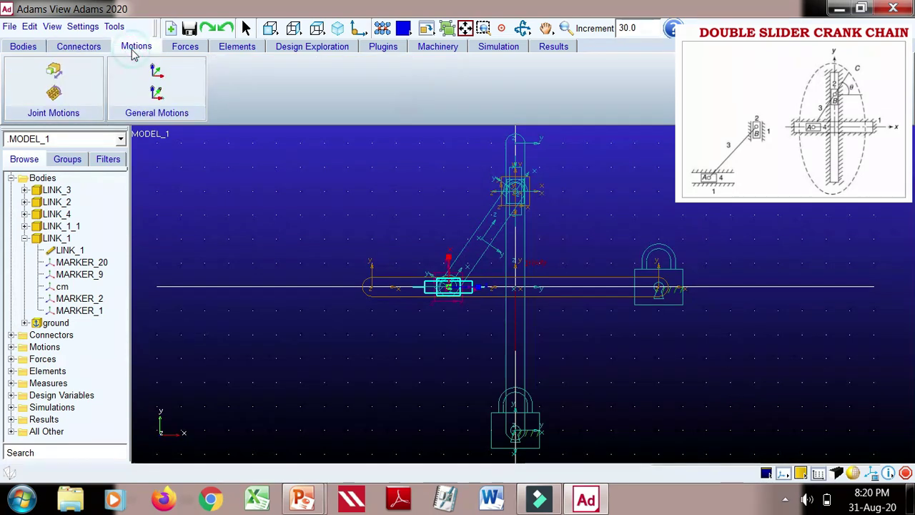
left_click(67, 88)
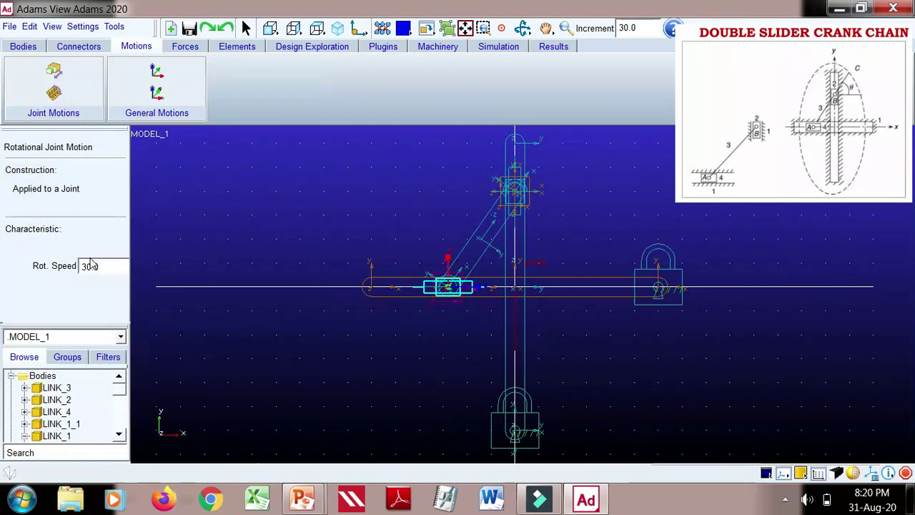
key("ctrl+a")
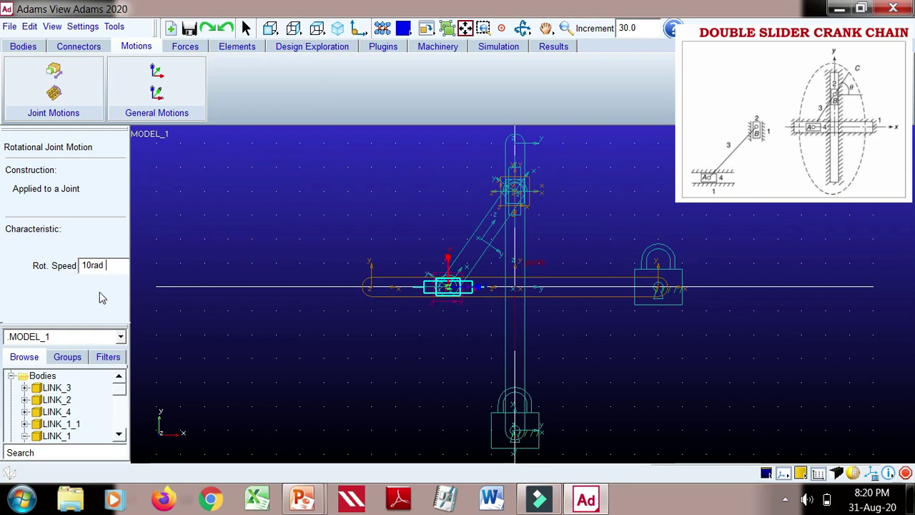
key("Return")
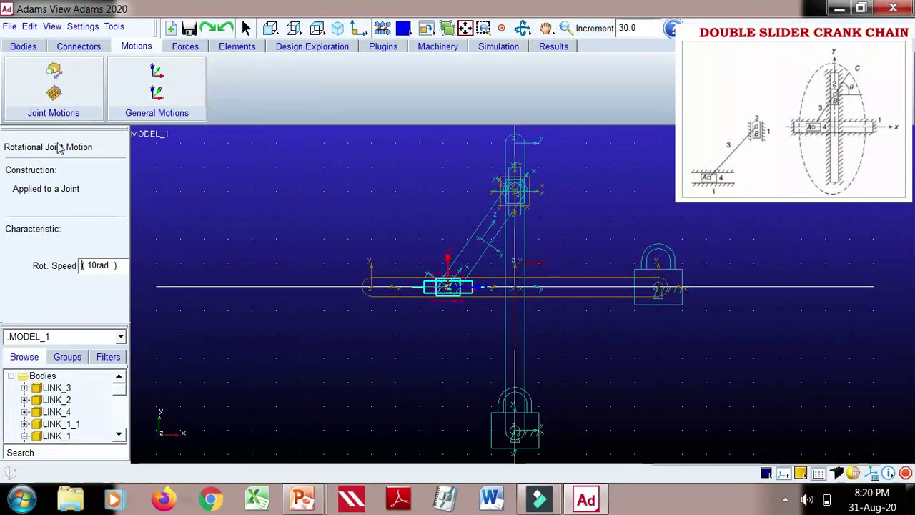
left_click(56, 94)
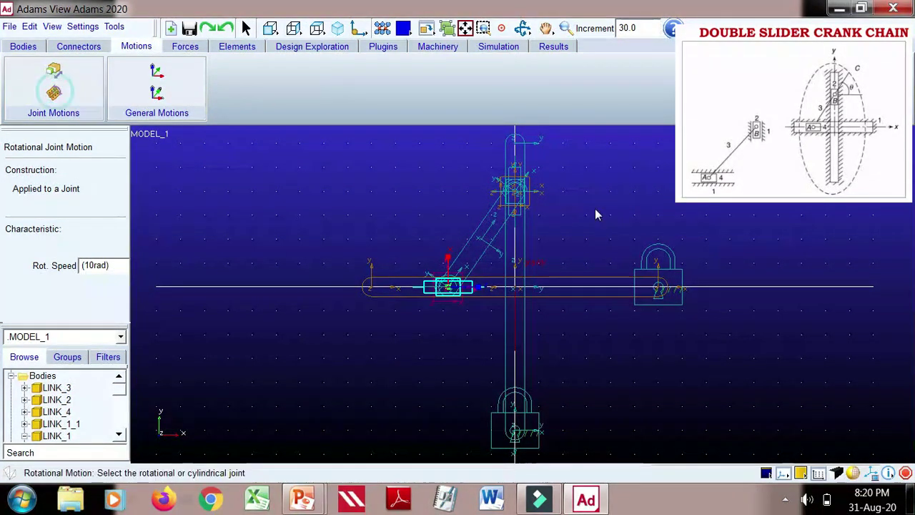
left_click(518, 197)
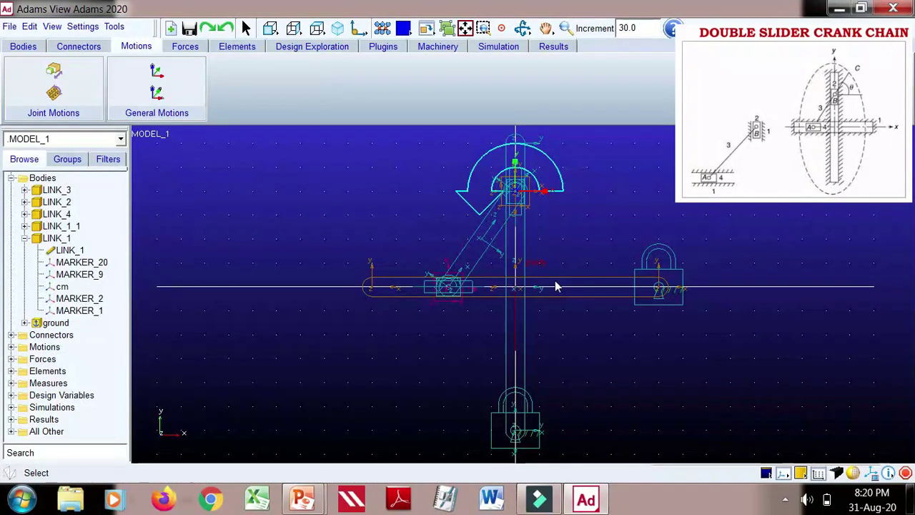
Render the mechanism shaded and bring up the Simulation Control dialog
left_click(80, 46)
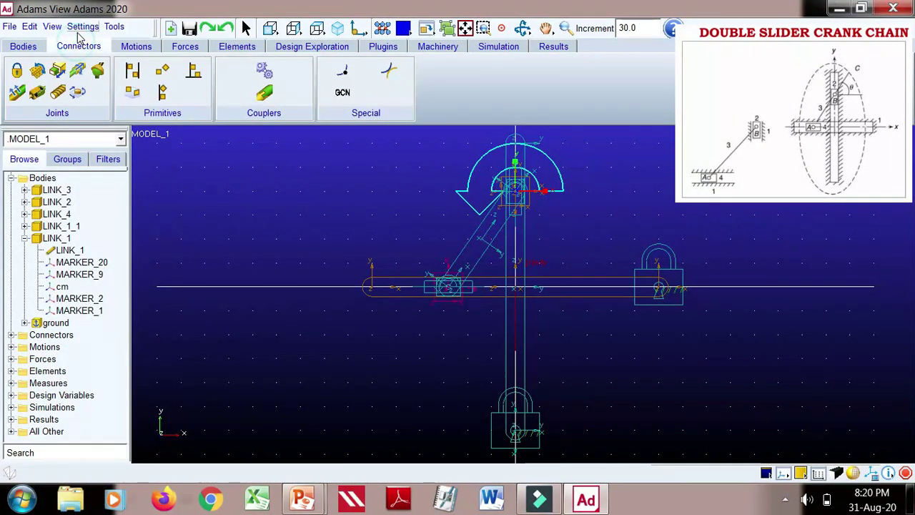
left_click(53, 27)
mouse_move(90, 233)
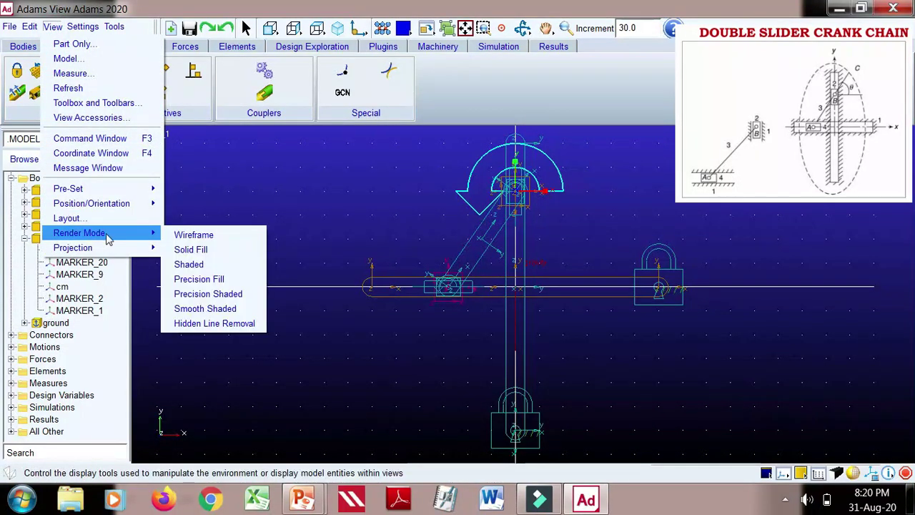
left_click(189, 264)
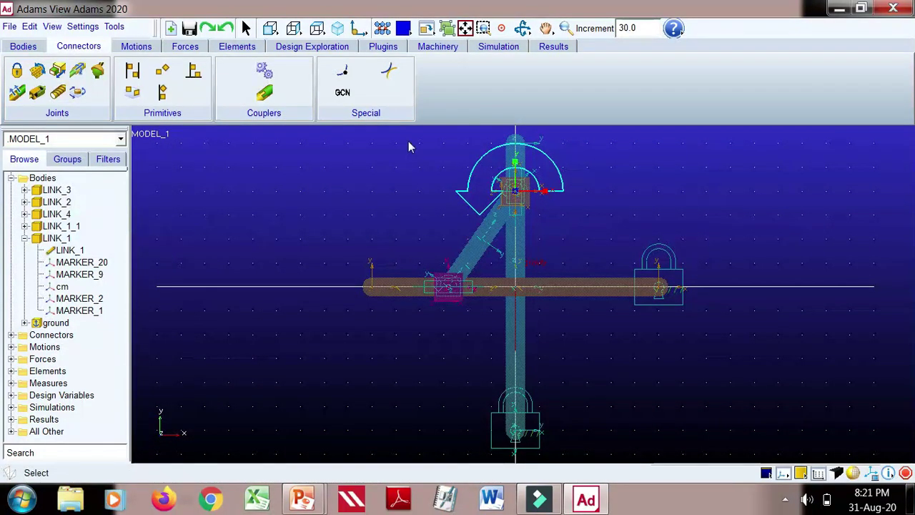
left_click(498, 45)
left_click(159, 69)
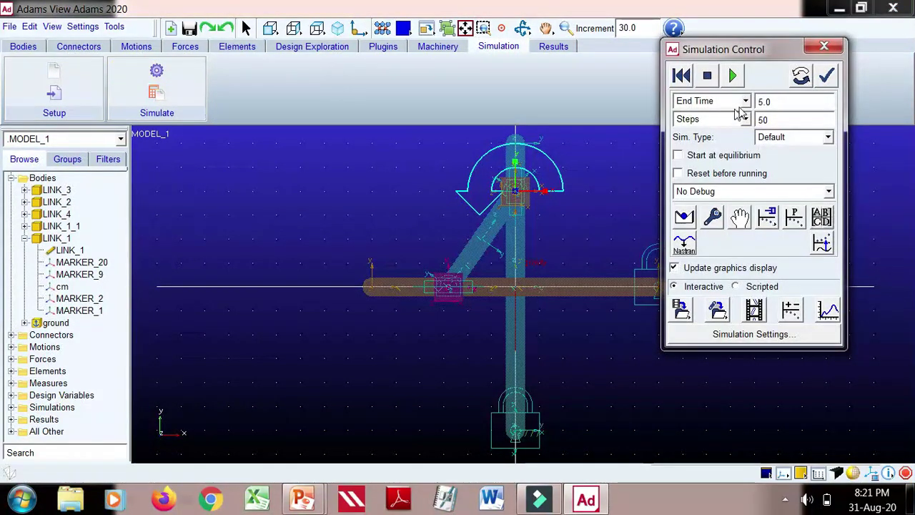
Set Duration 15.0 and Step Size 0.001, with Start at equilibrium and Reset before running ticked
left_click(744, 101)
left_click(694, 124)
left_click(759, 101)
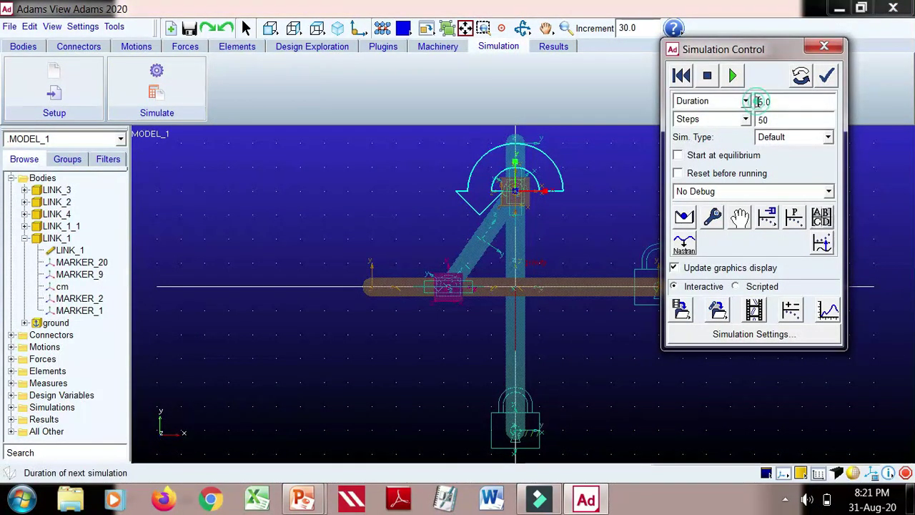
left_click(744, 119)
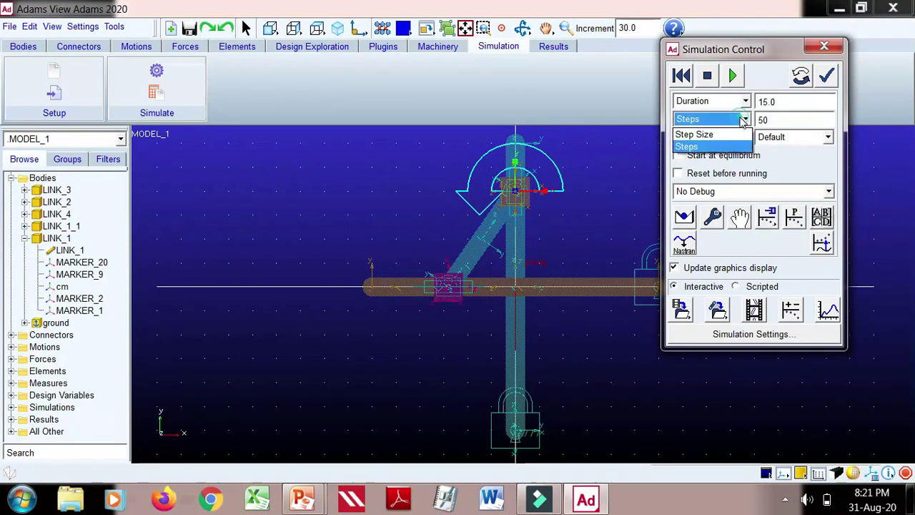
left_click(695, 129)
left_click(768, 121)
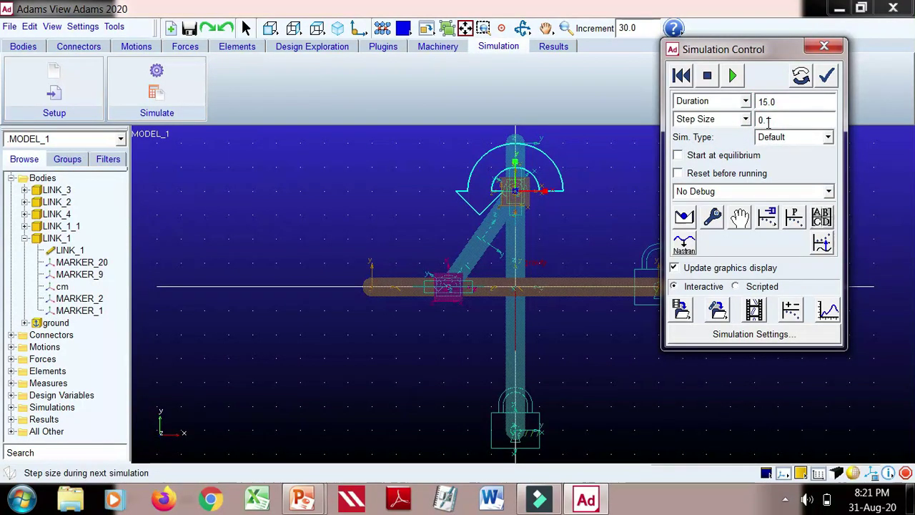
left_click(726, 174)
left_click(719, 156)
left_click_drag(779, 57, 805, 52)
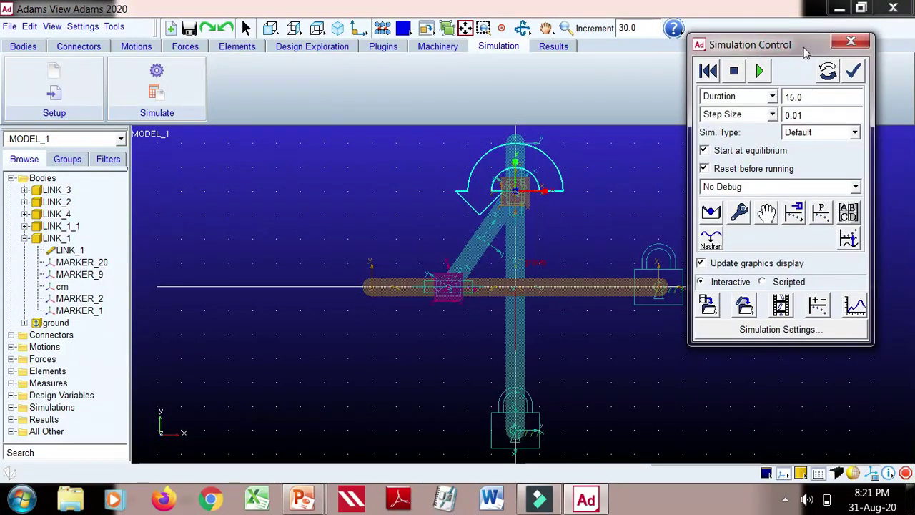
Run a first simulation, stop it at 0.88 s, and edit the step size value
left_click(761, 71)
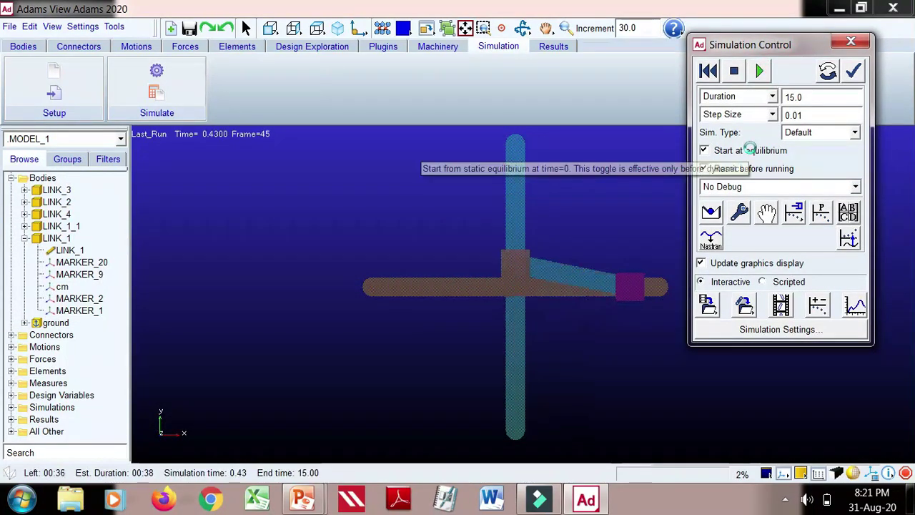
left_click(733, 71)
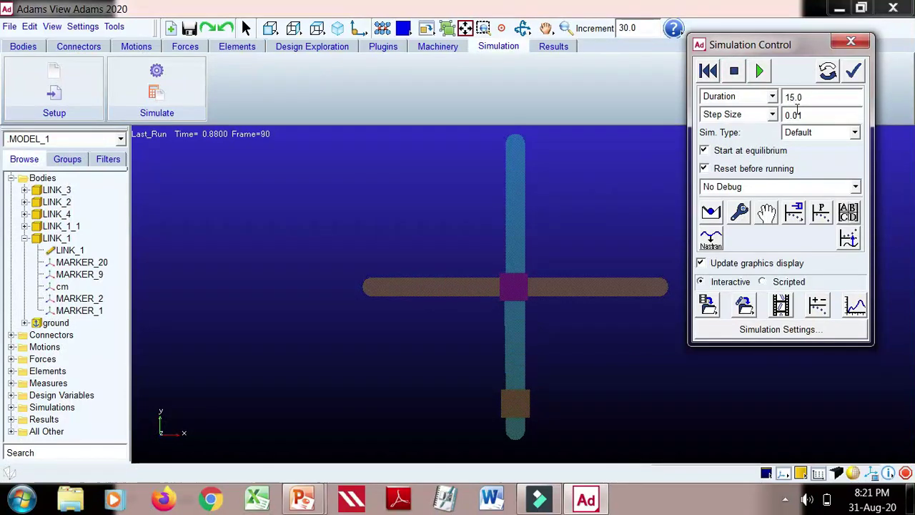
type("01")
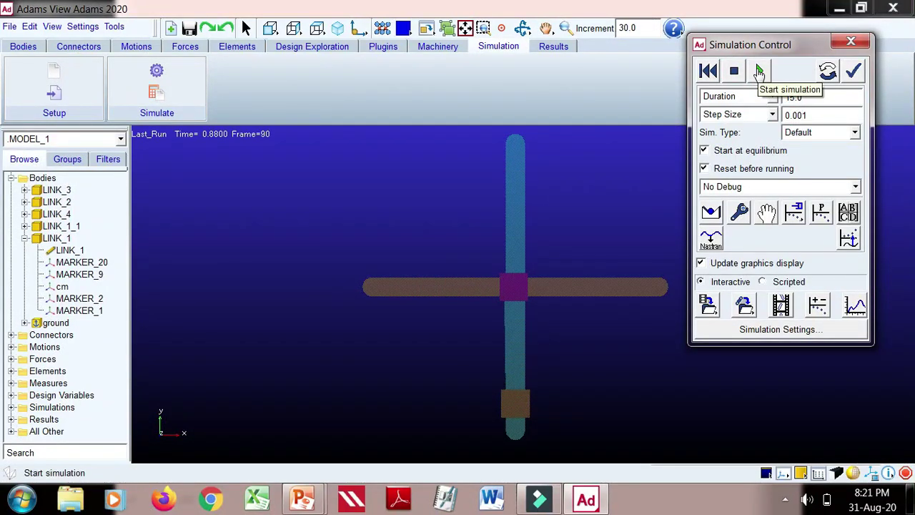
Rerun the simulation with the new step size, then replay and stop the replay
left_click(759, 71)
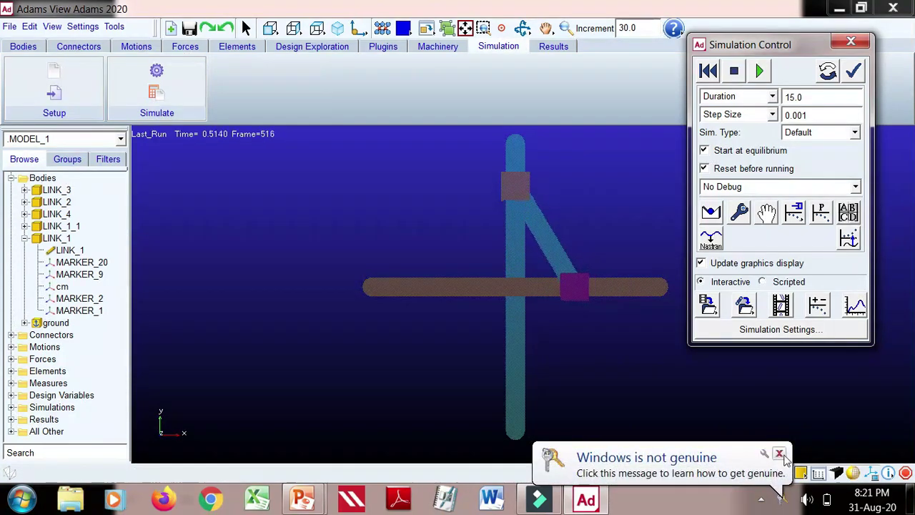
left_click(779, 452)
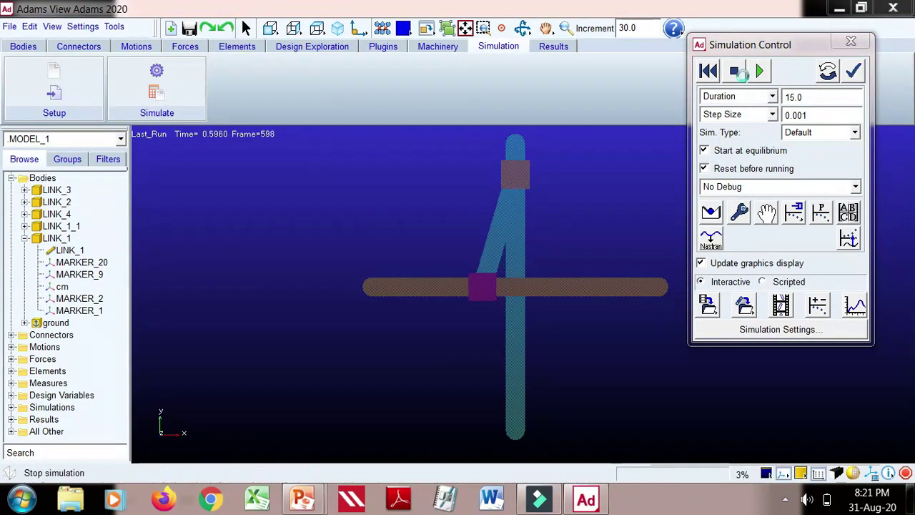
left_click(737, 76)
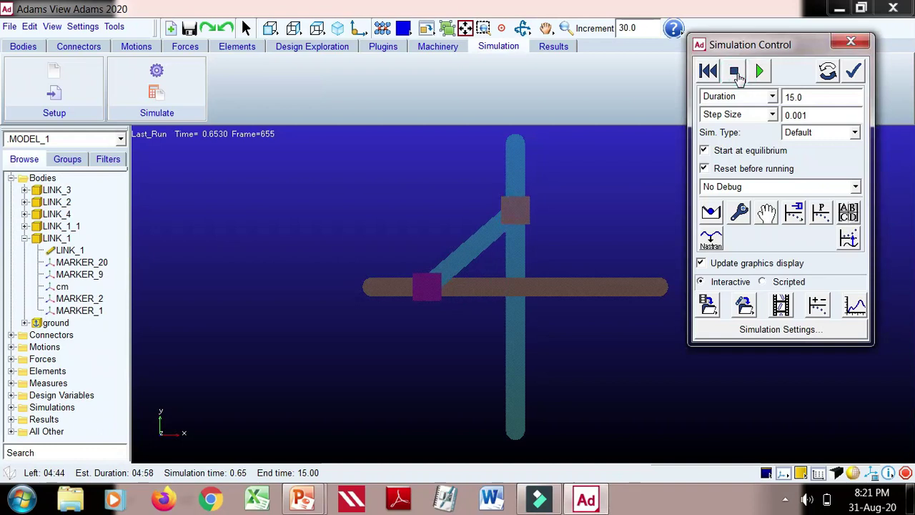
left_click(825, 71)
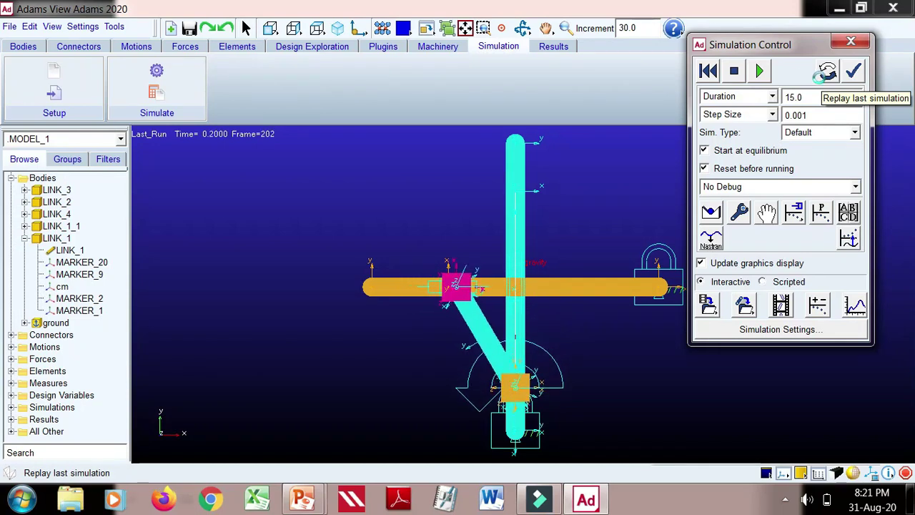
left_click(759, 71)
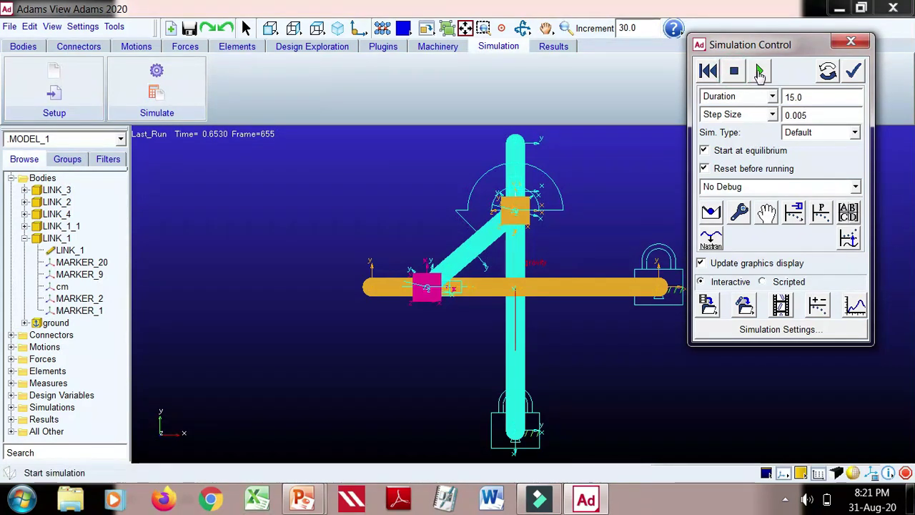
Run again and stop at 1.36 s, pan the mechanism left, and replay the run
left_click(757, 71)
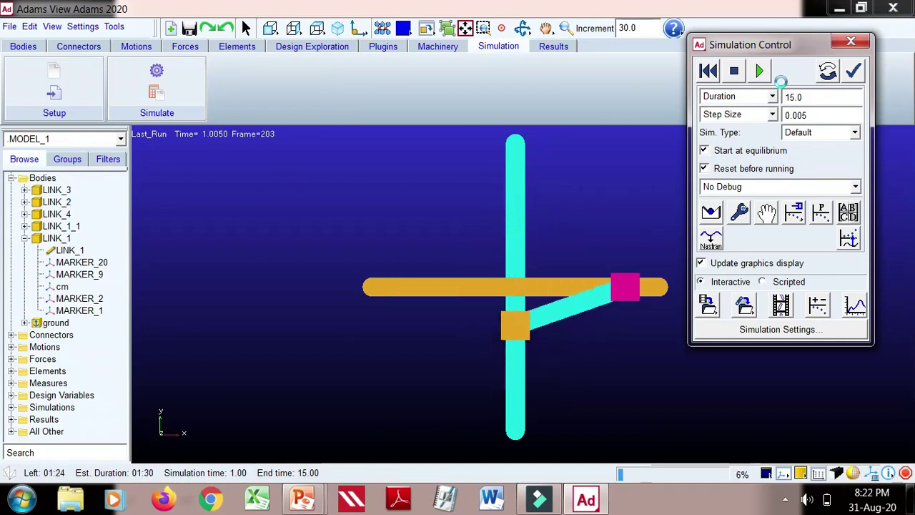
left_click(733, 71)
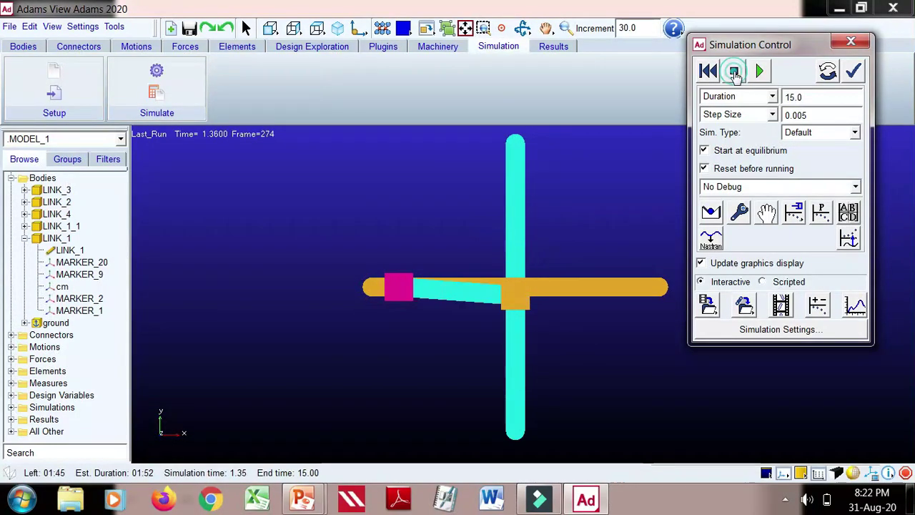
left_click(565, 28)
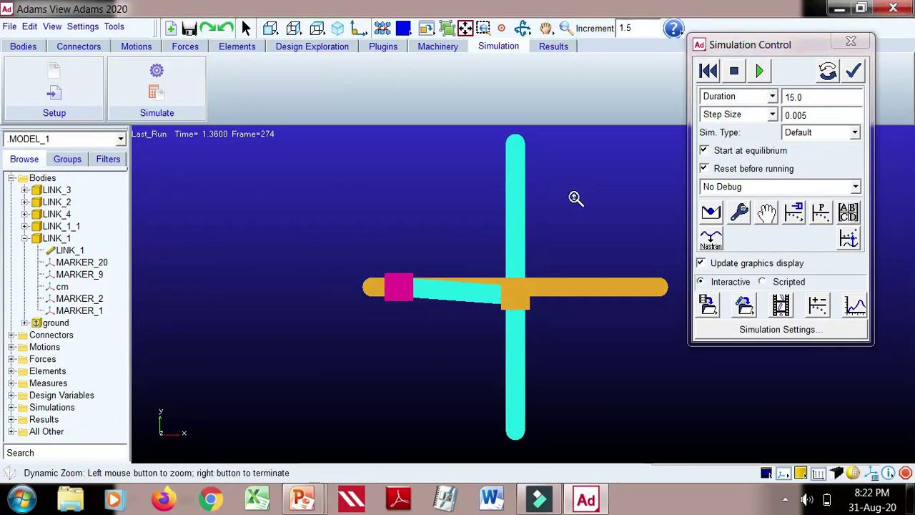
left_click(522, 28)
left_click_drag(527, 205, 422, 205)
left_click_drag(795, 45, 704, 145)
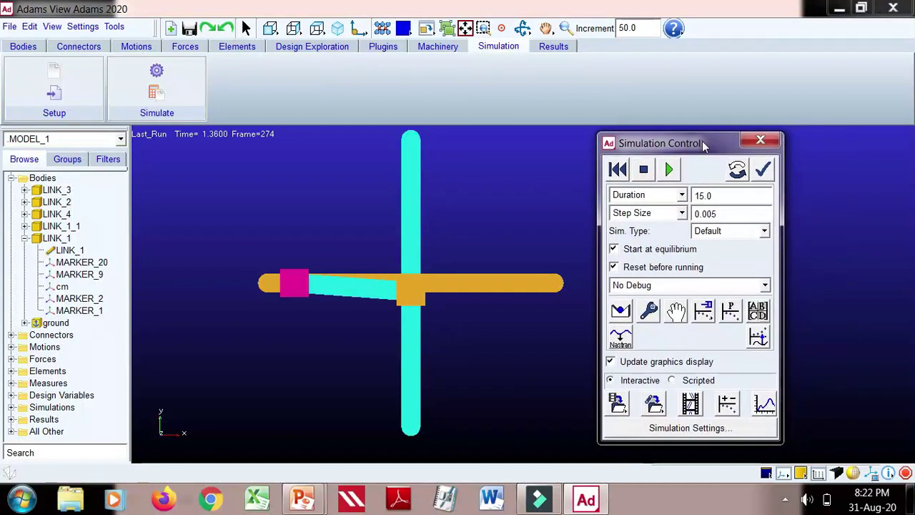
left_click(736, 169)
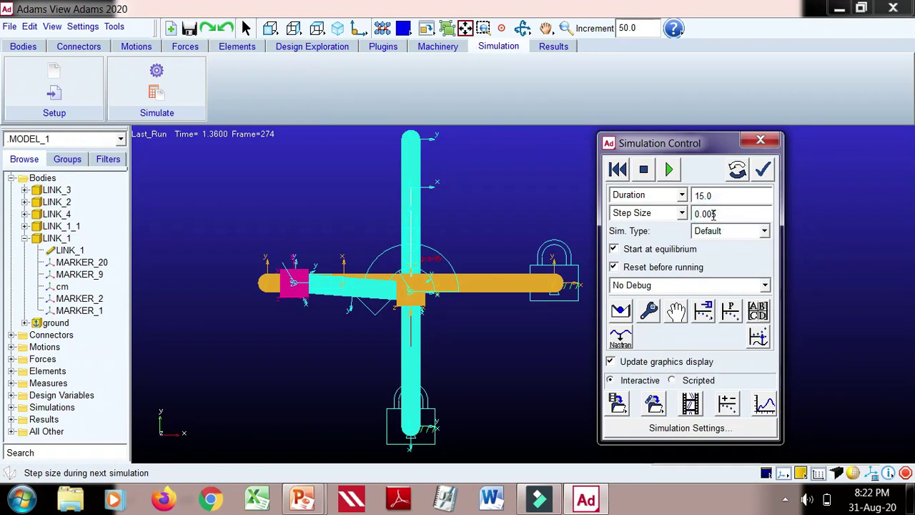
Rerun with step size 0.001, stop at 0.93 s, and launch Adams PostProcessor for plotting
left_click_drag(713, 213, 718, 213)
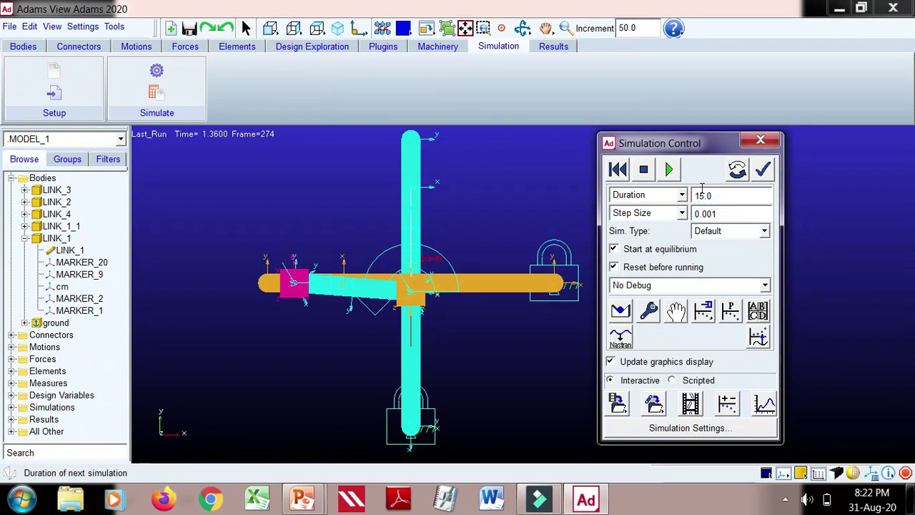
left_click(668, 169)
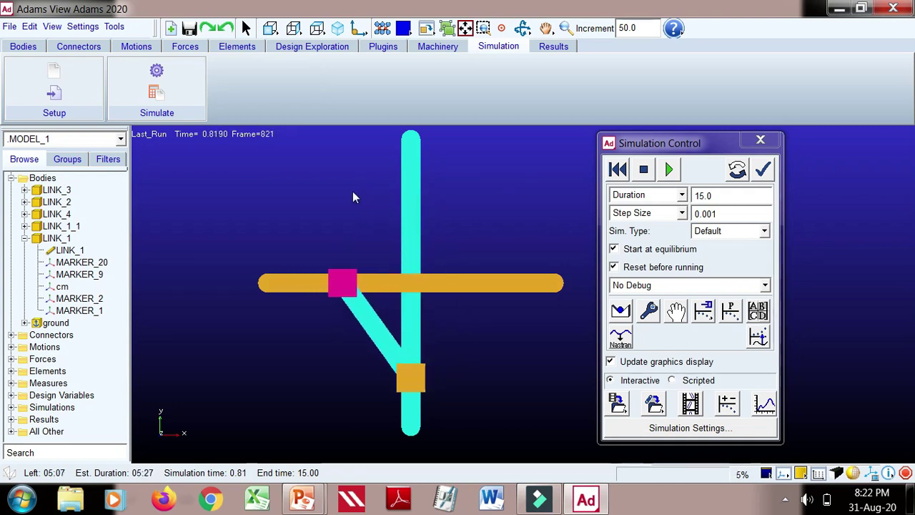
left_click(643, 172)
left_click(764, 404)
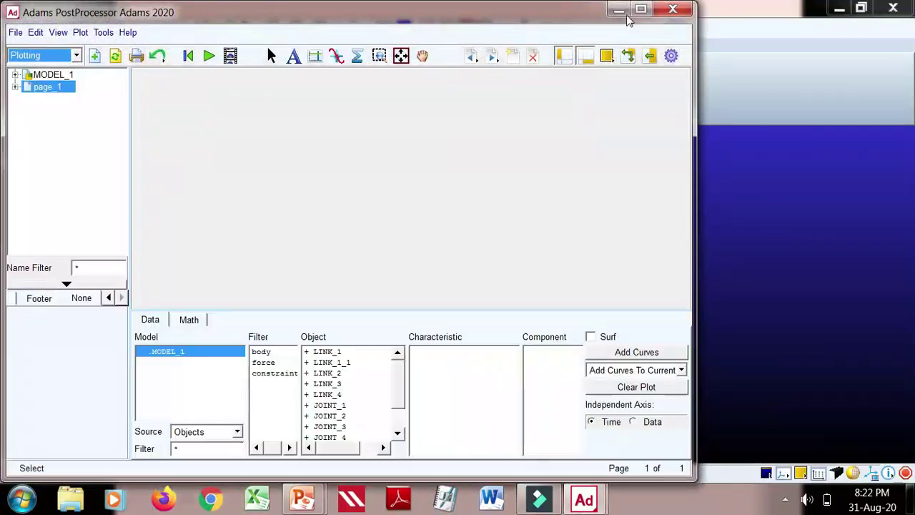
Maximize PostProcessor, use a two-view side-by-side layout, and load the Last_Run animation on the right
left_click(641, 9)
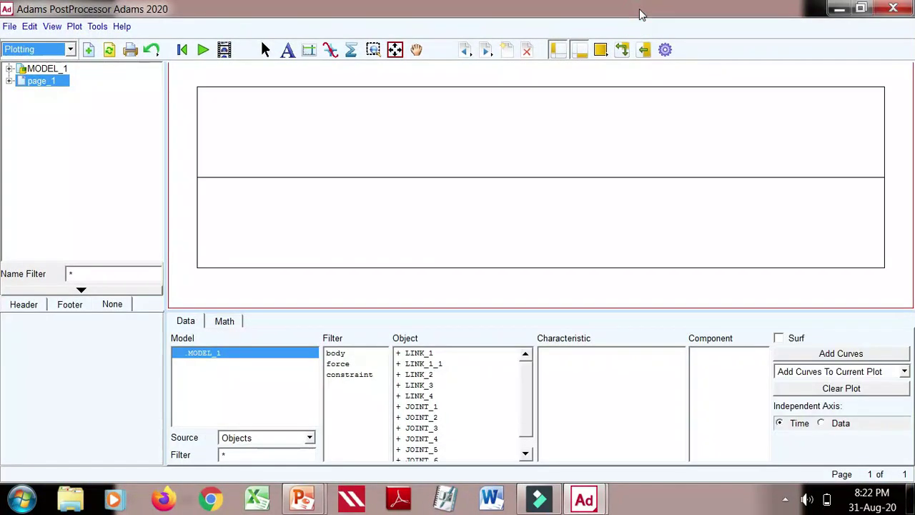
left_click(606, 60)
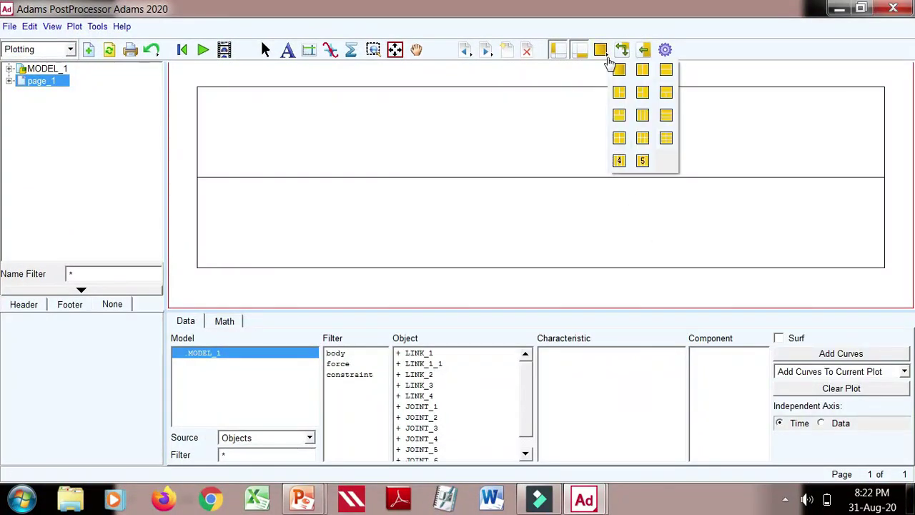
left_click(640, 77)
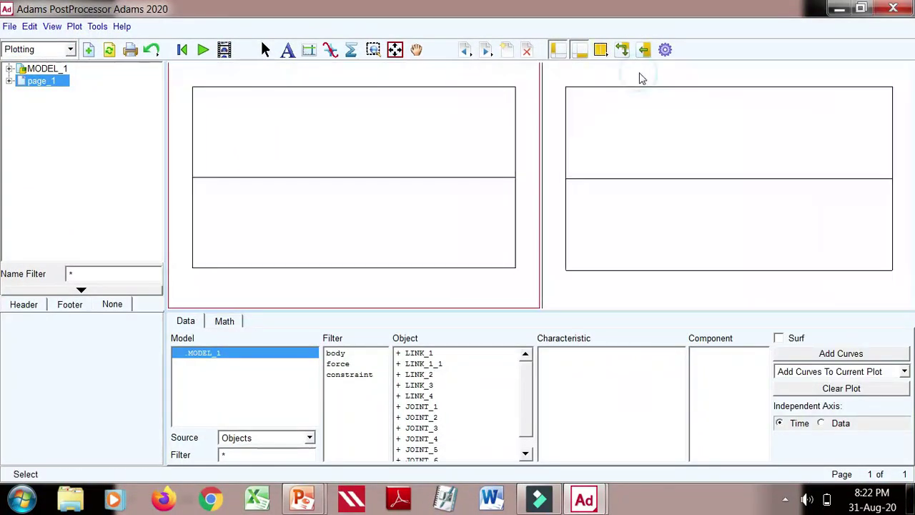
right_click(641, 154)
left_click(675, 240)
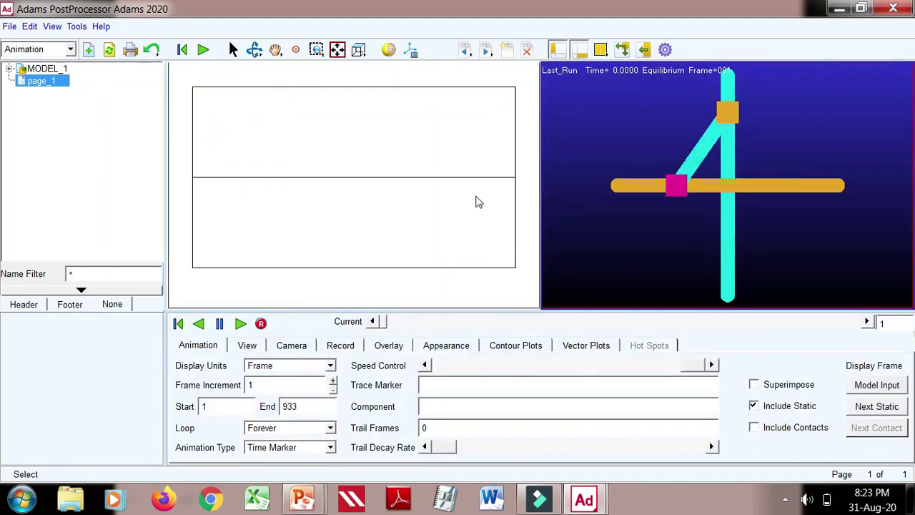
left_click(361, 169)
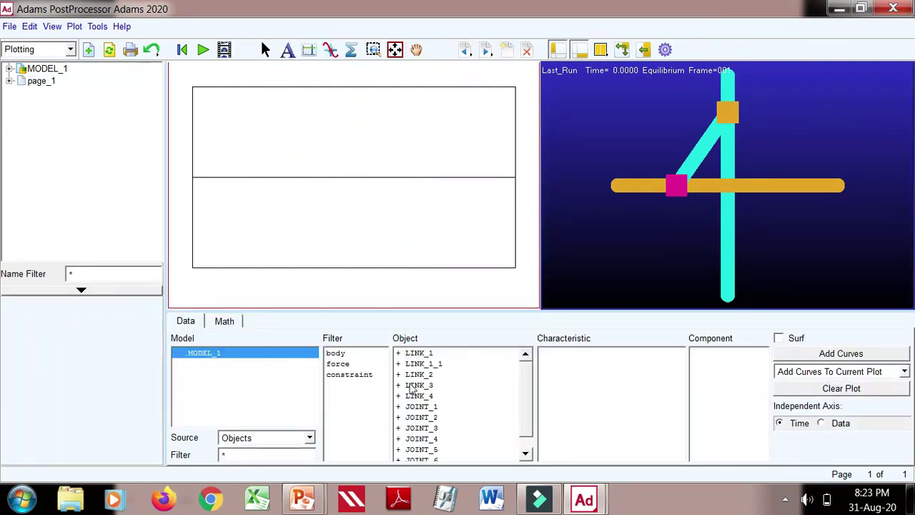
Add LINK_2 CM_Position Y and then CM_Position X curves to the left plot
left_click(310, 438)
left_click(246, 452)
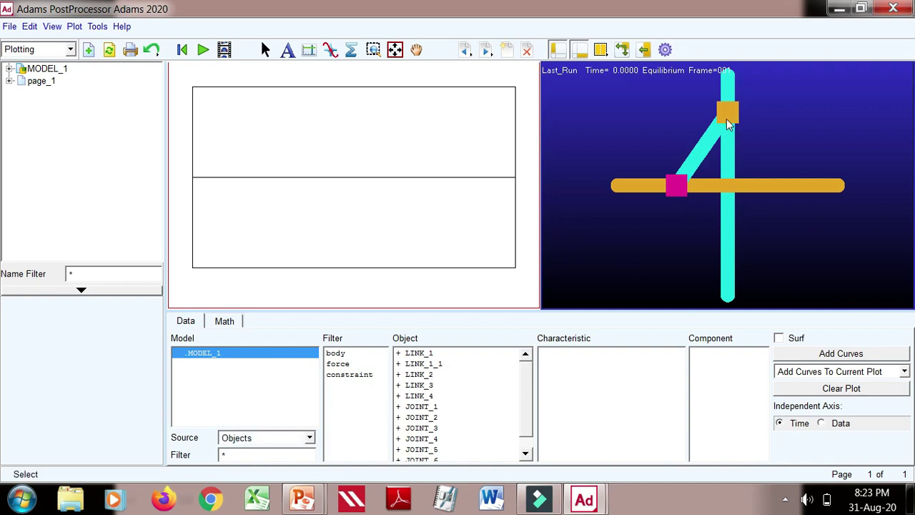
left_click(417, 375)
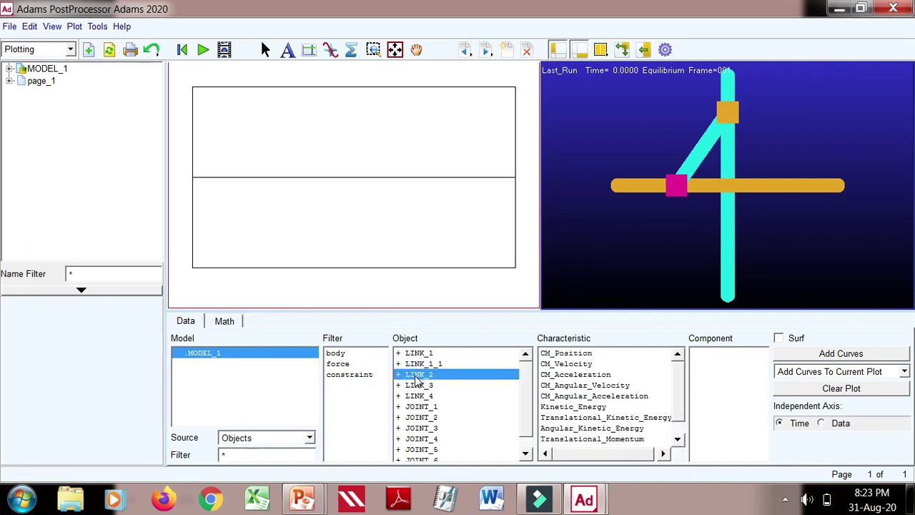
left_click(571, 356)
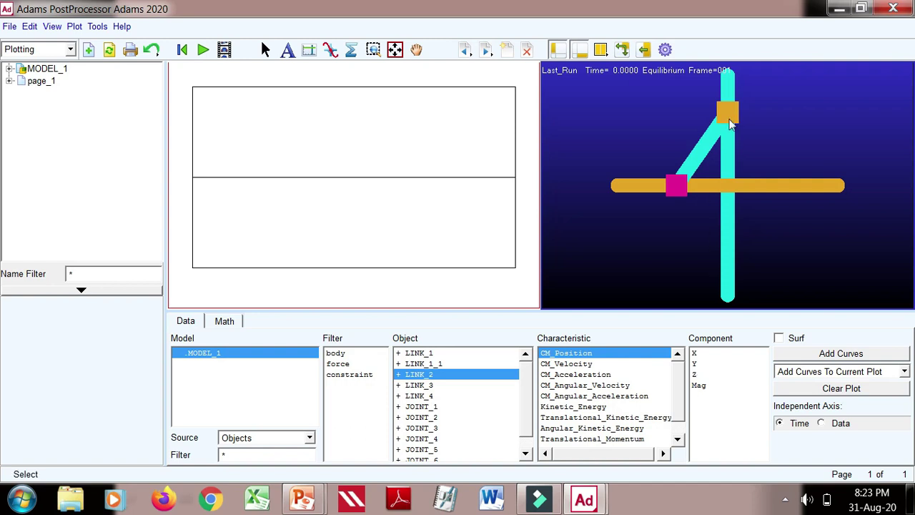
left_click(697, 364)
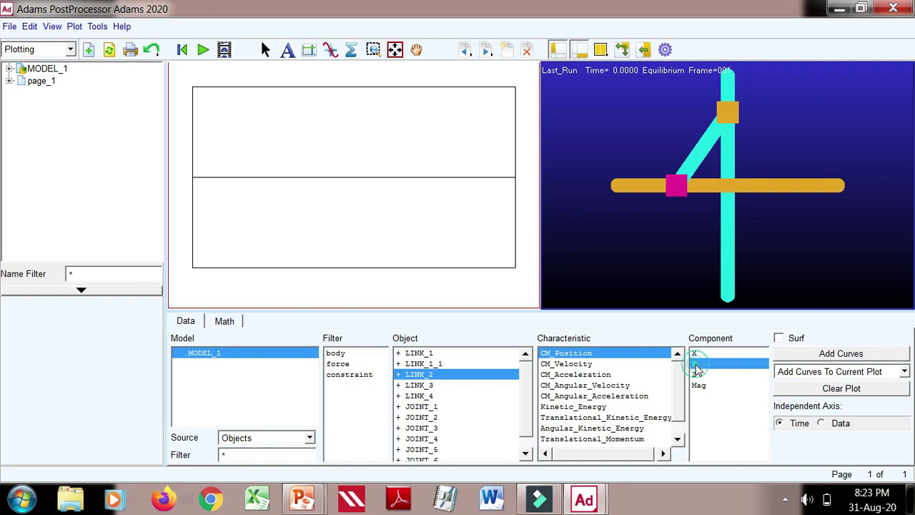
left_click(793, 355)
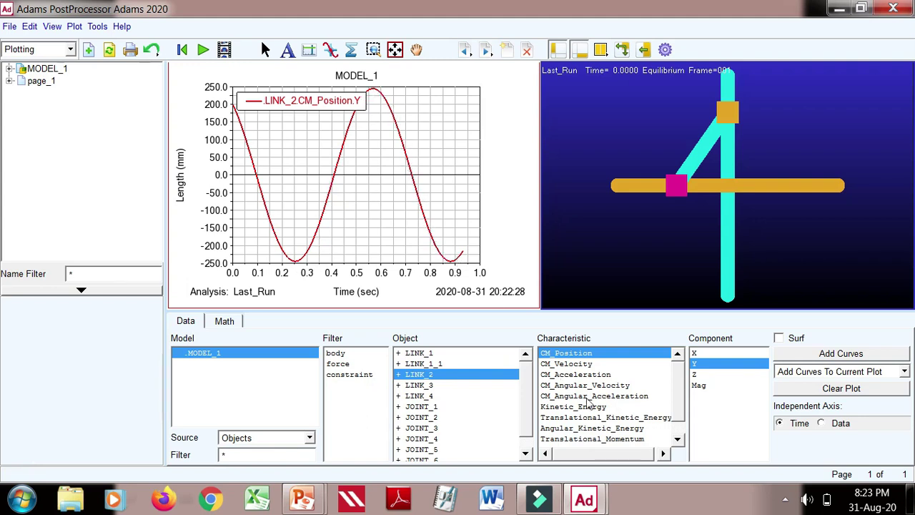
left_click(694, 354)
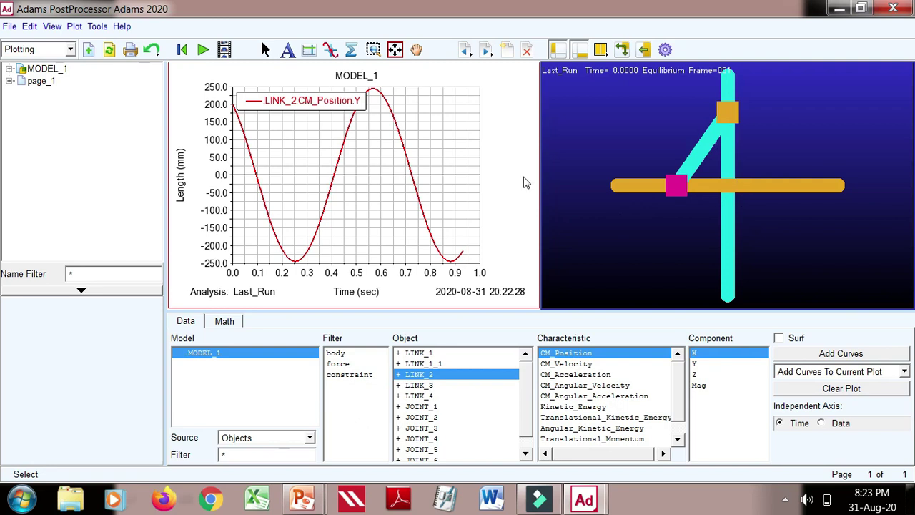
left_click(819, 354)
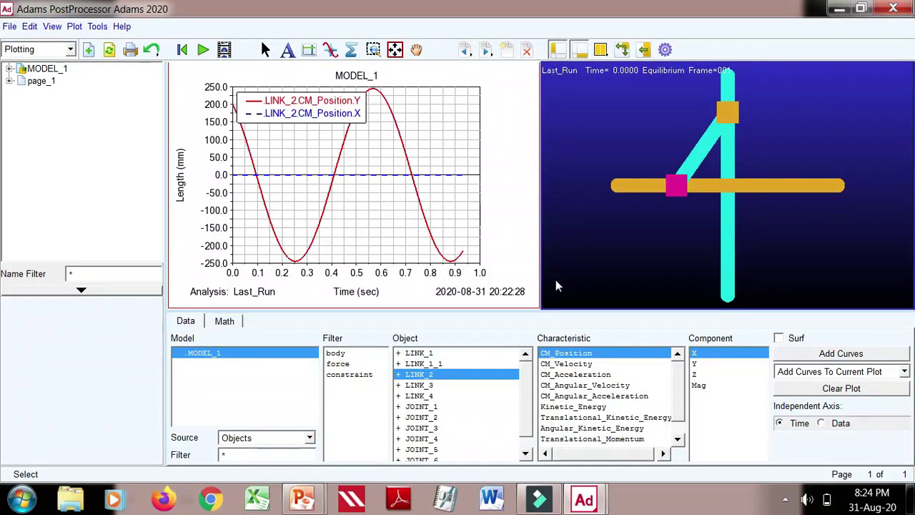
mouse_move(461, 187)
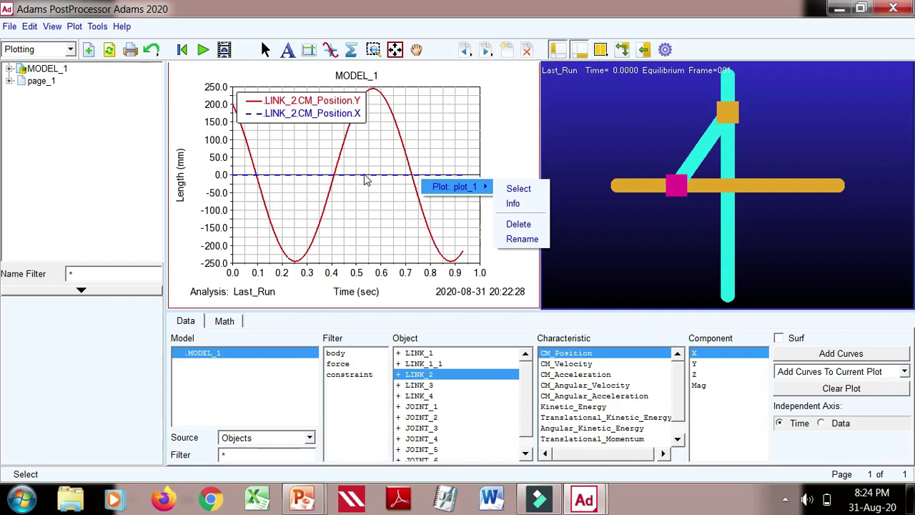
Clear the plot and add LINK_4 CM_Position X and Y curves
left_click(807, 388)
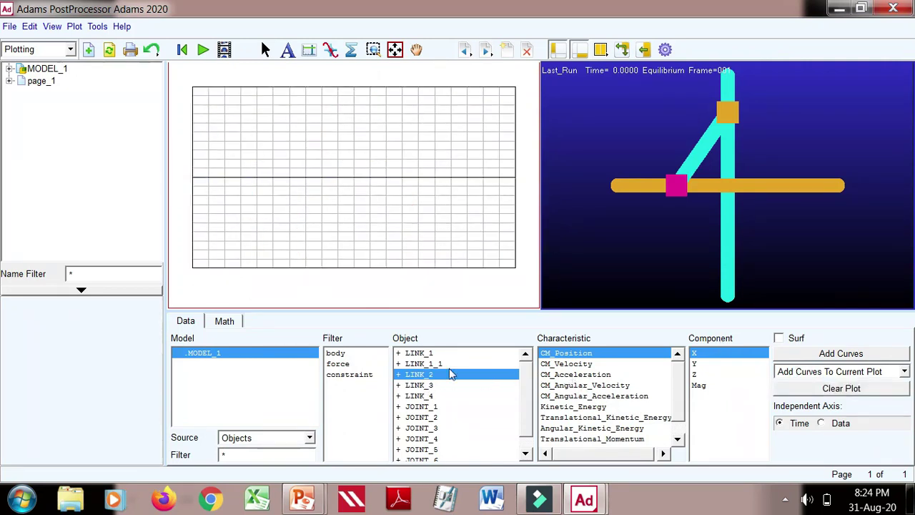
left_click(421, 397)
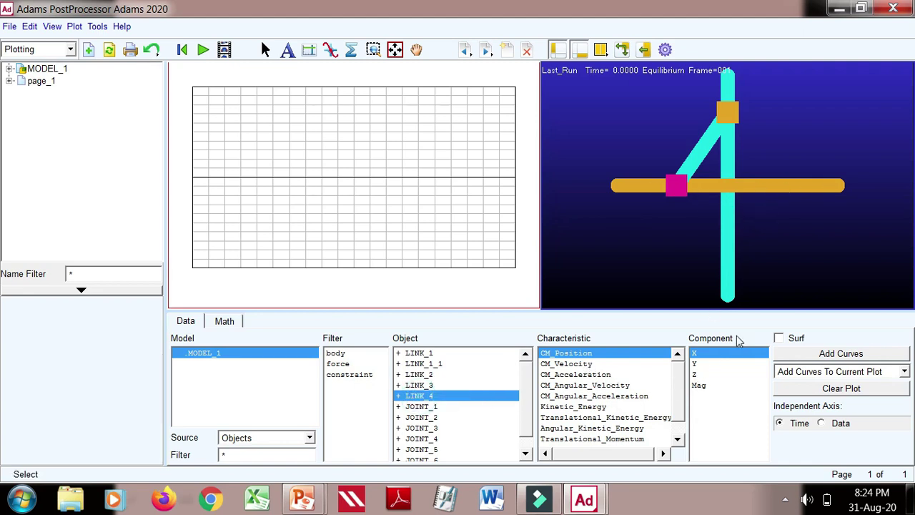
left_click(818, 358)
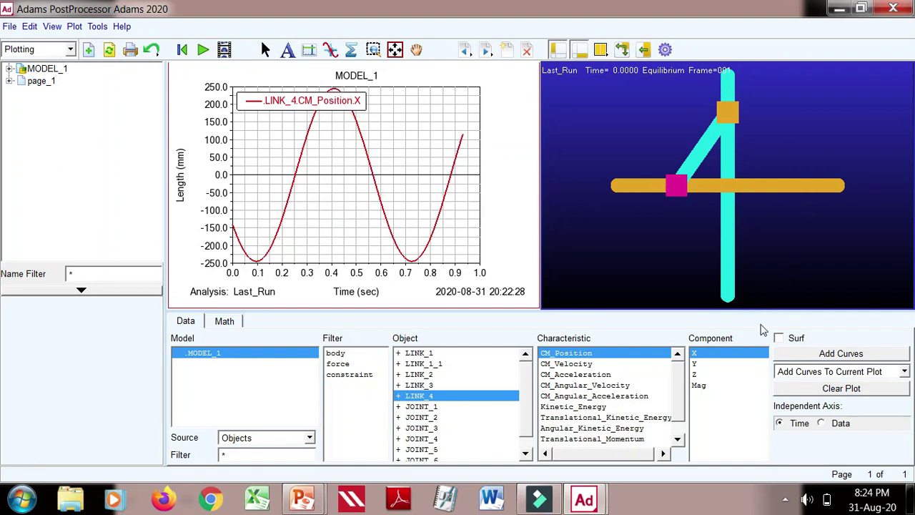
left_click(694, 364)
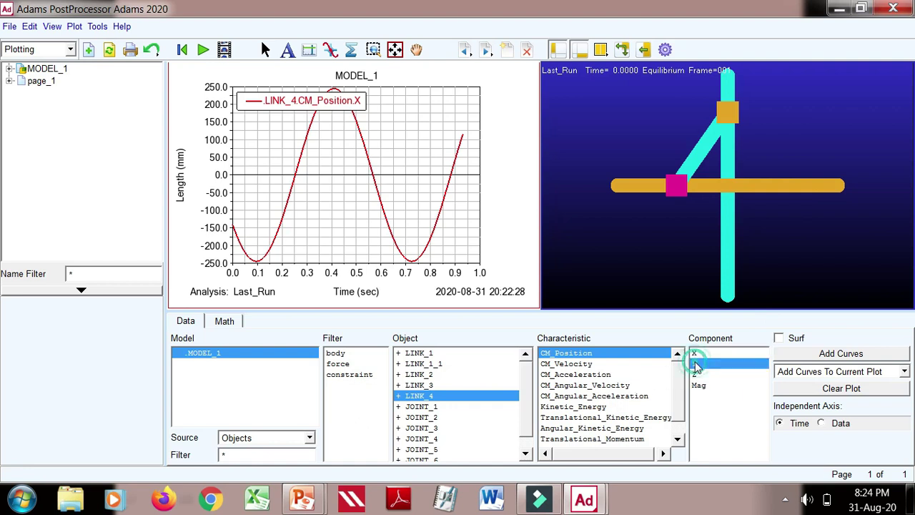
left_click(812, 353)
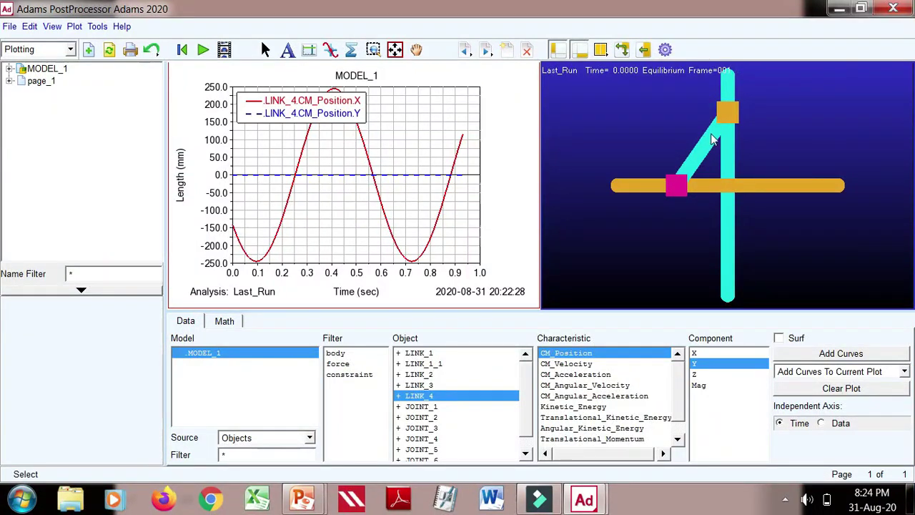
Add the LINK_3 CM_Angular_Velocity magnitude curve, then clear the plot again
left_click(422, 386)
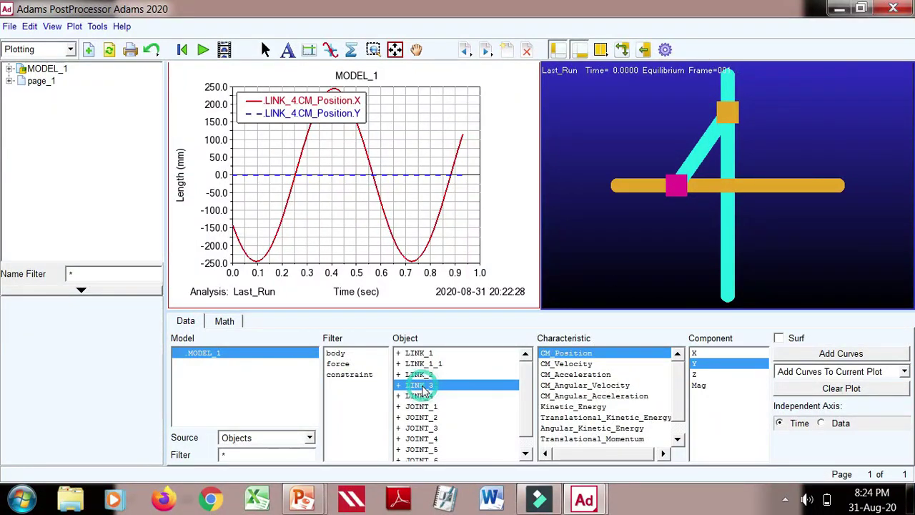
left_click(575, 386)
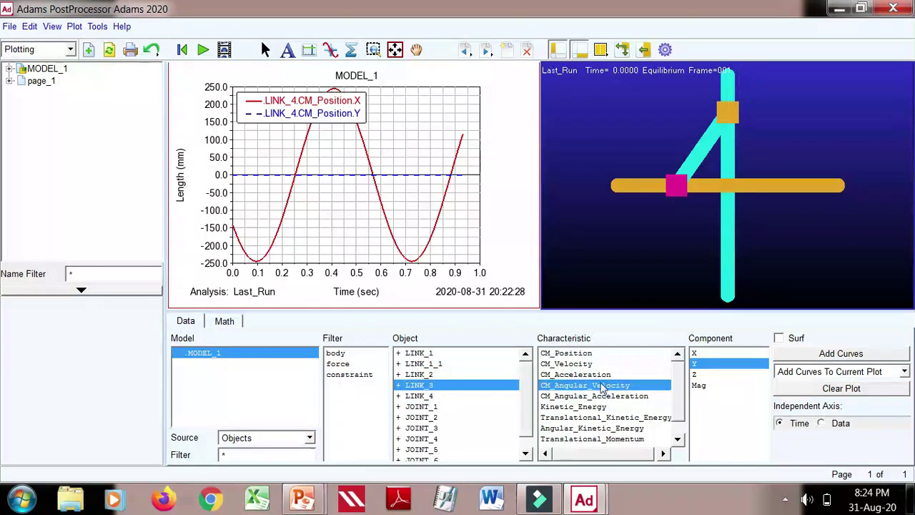
left_click(697, 385)
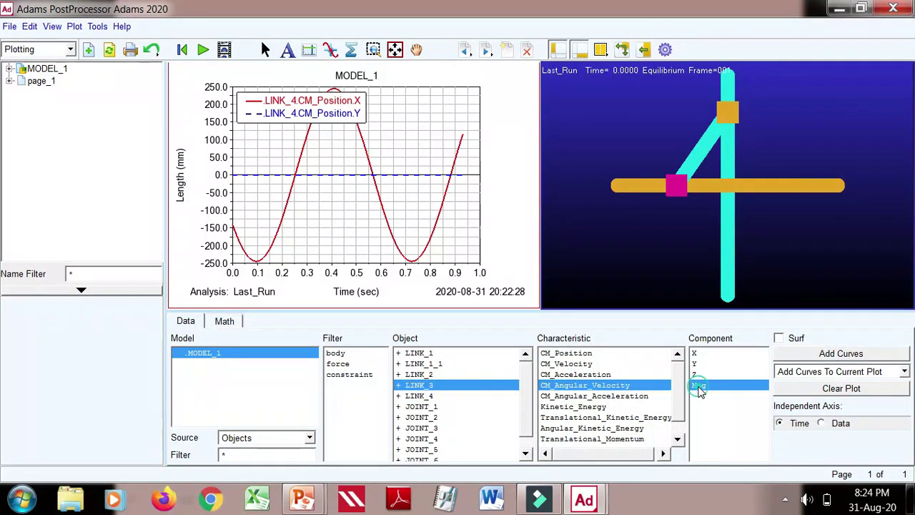
left_click(823, 354)
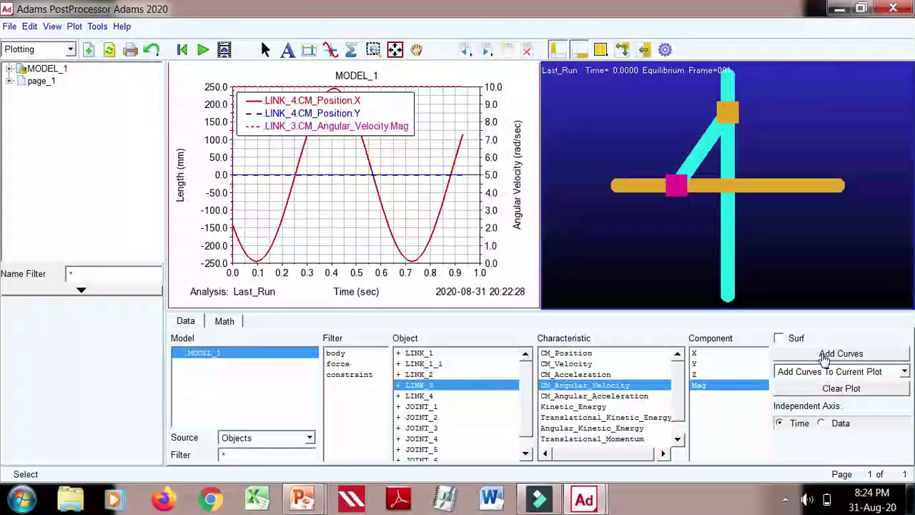
left_click(823, 390)
left_click(826, 372)
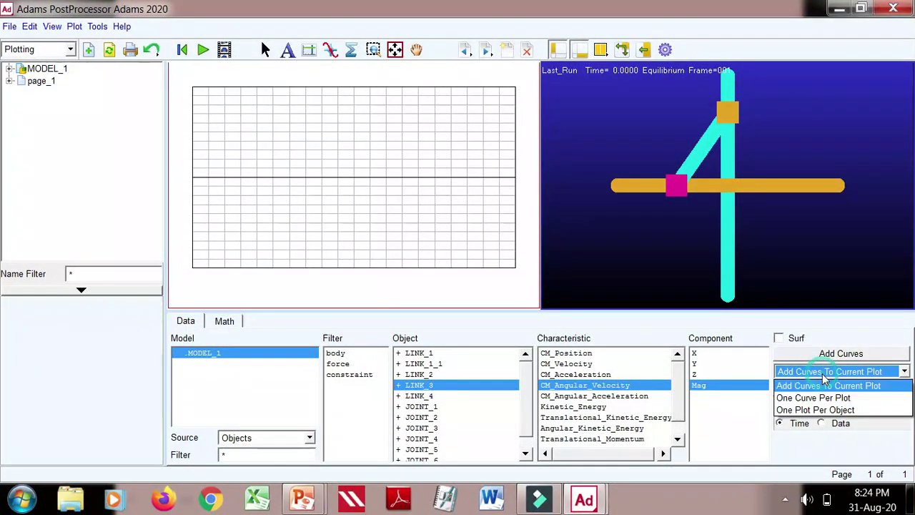
Switch to One Curve Per Plot and plot LINK_2 CM_Position Y on its own
left_click(805, 396)
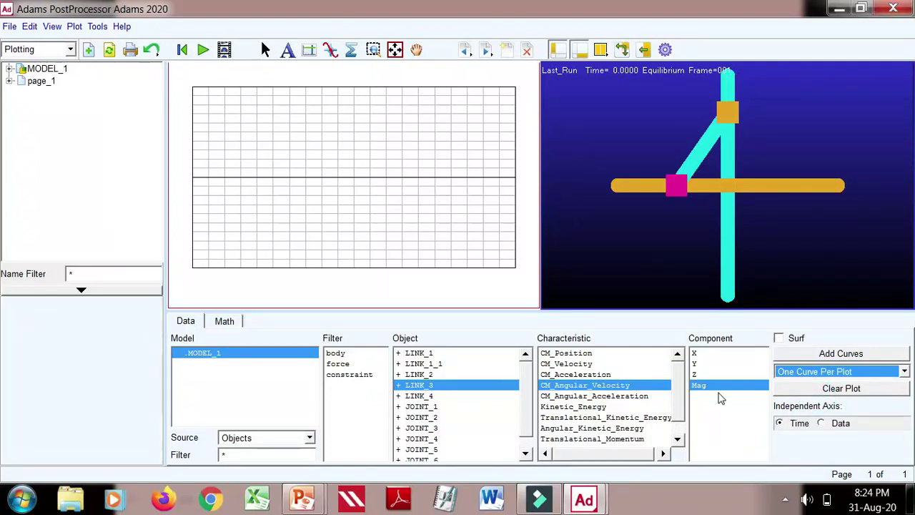
left_click(822, 354)
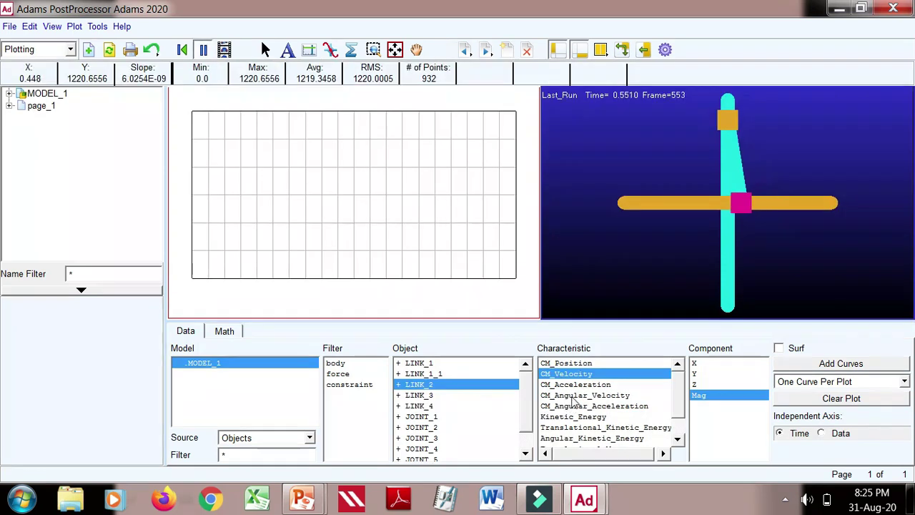
left_click(565, 363)
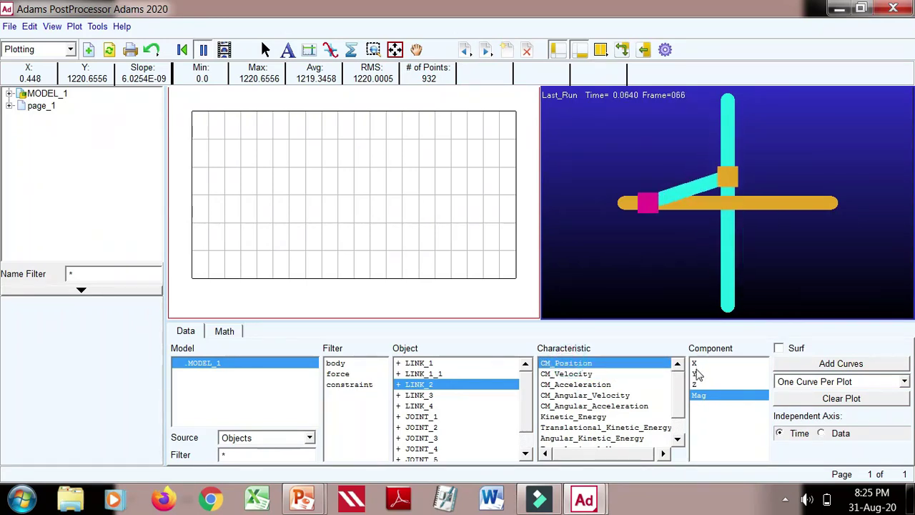
left_click(697, 374)
left_click(822, 364)
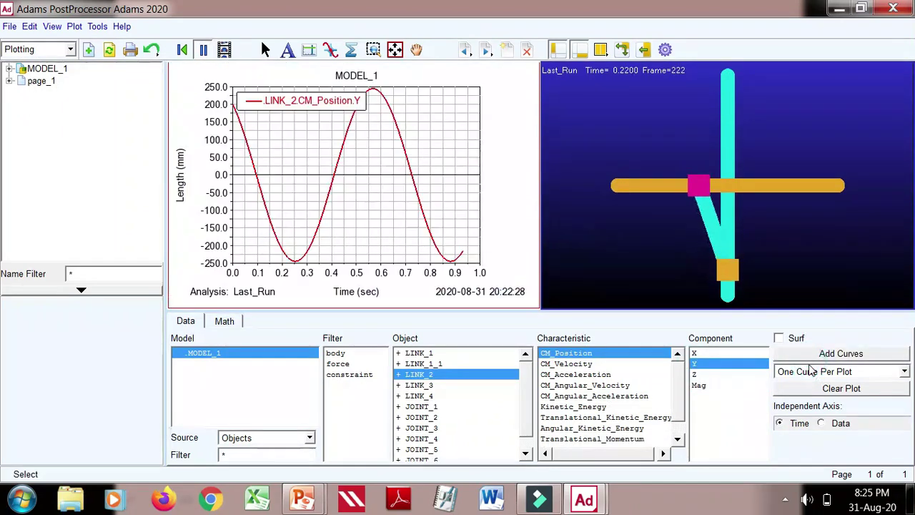
Enable Plot Tracking showing min −244.131 and max 244.1304, then pause and resume the animation
left_click(333, 51)
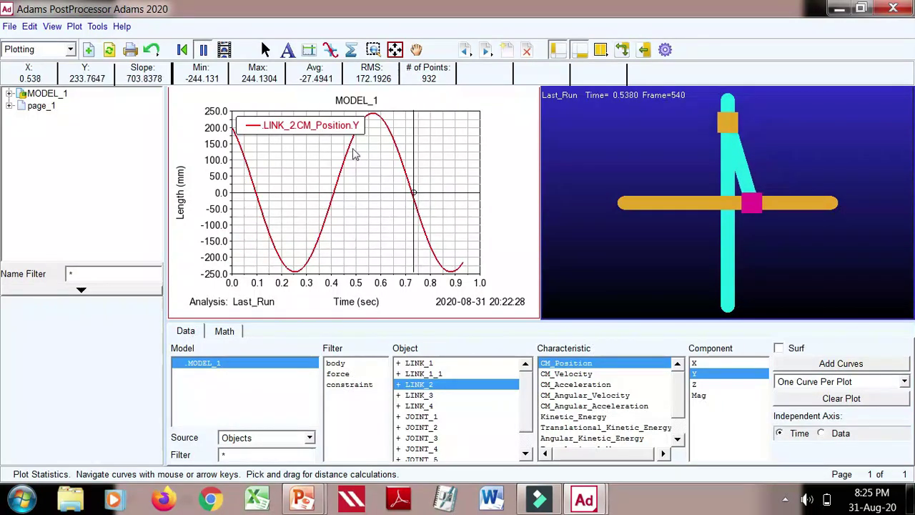
left_click(203, 50)
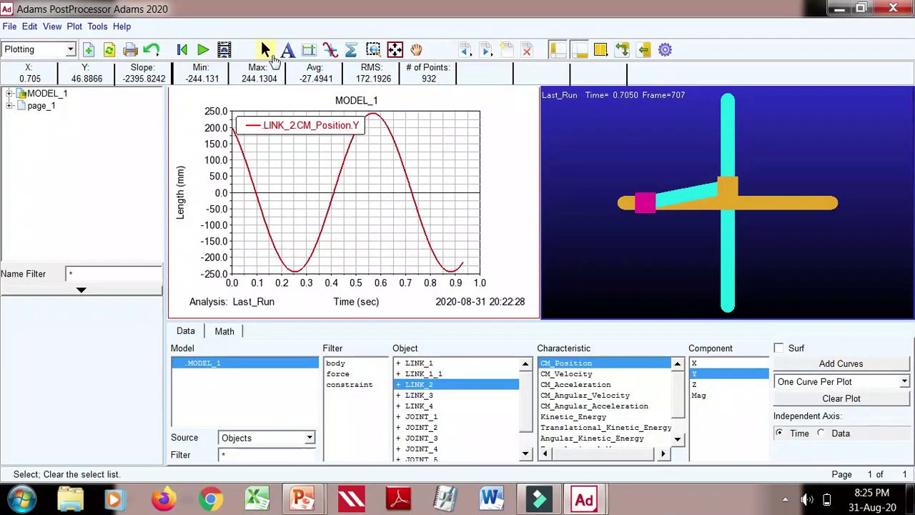
left_click(204, 50)
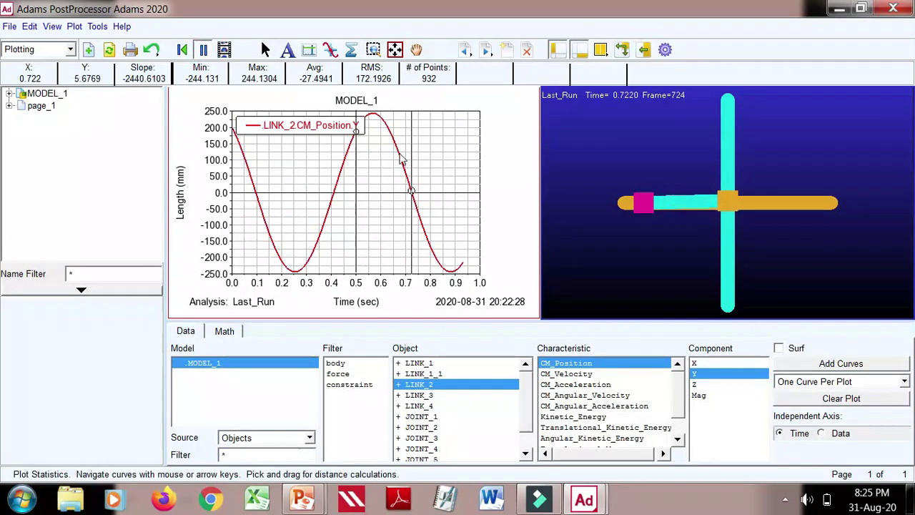